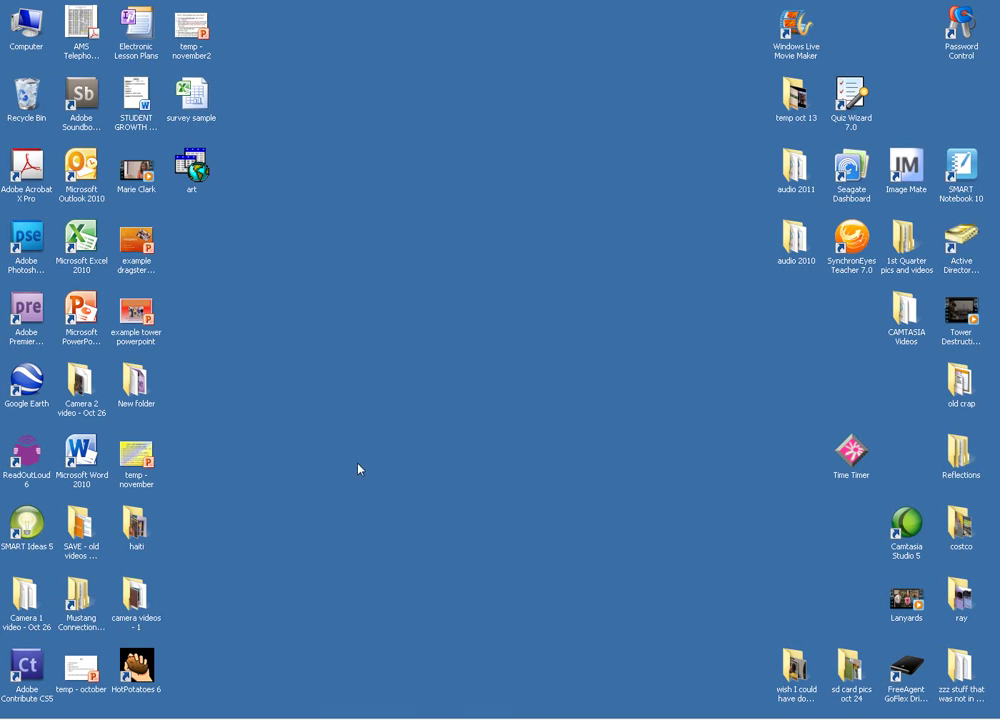
# Launch Photoshop Elements 9 from the desktop and enter the Editor workspace
pyautogui.doubleClick(27, 238)
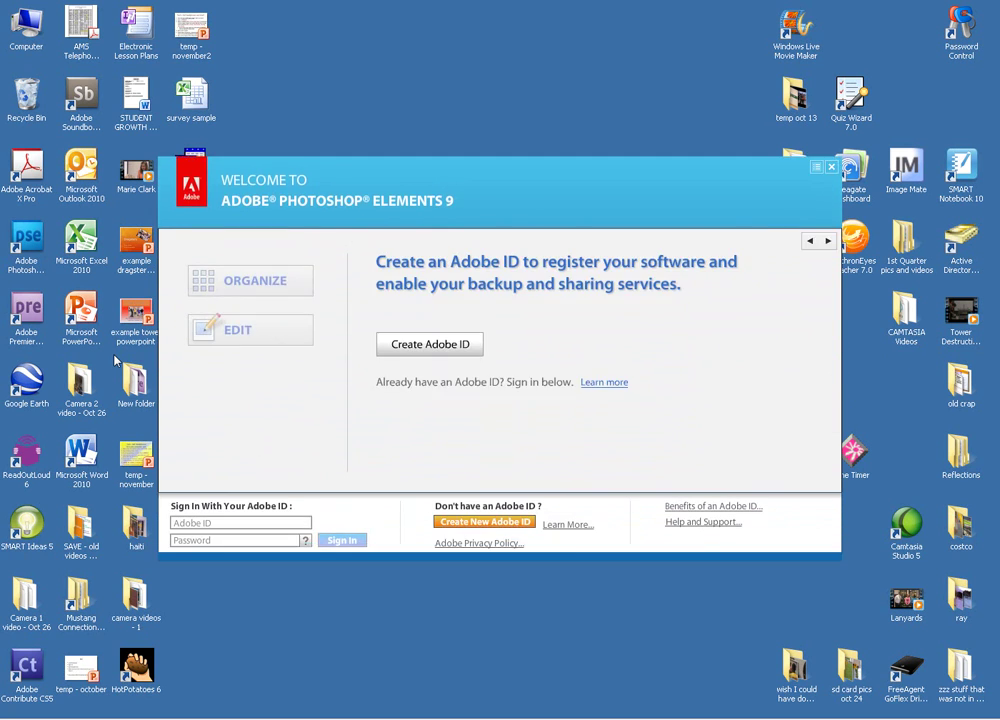
pyautogui.click(258, 333)
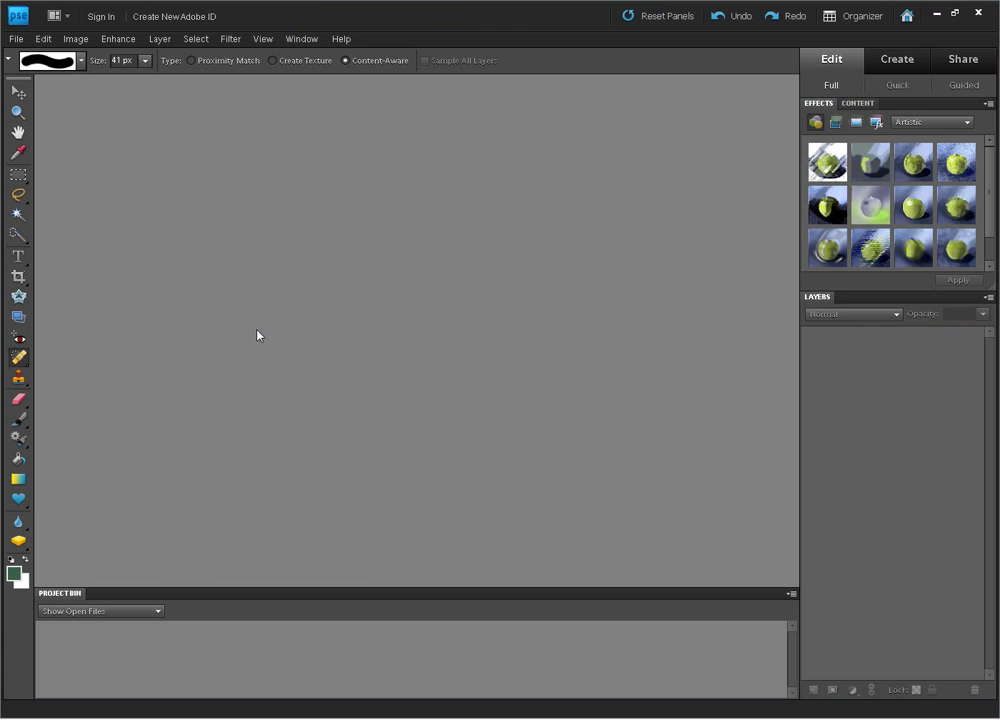
# Open edit.jpg from the H: drive's tech > editing folder
pyautogui.click(15, 38)
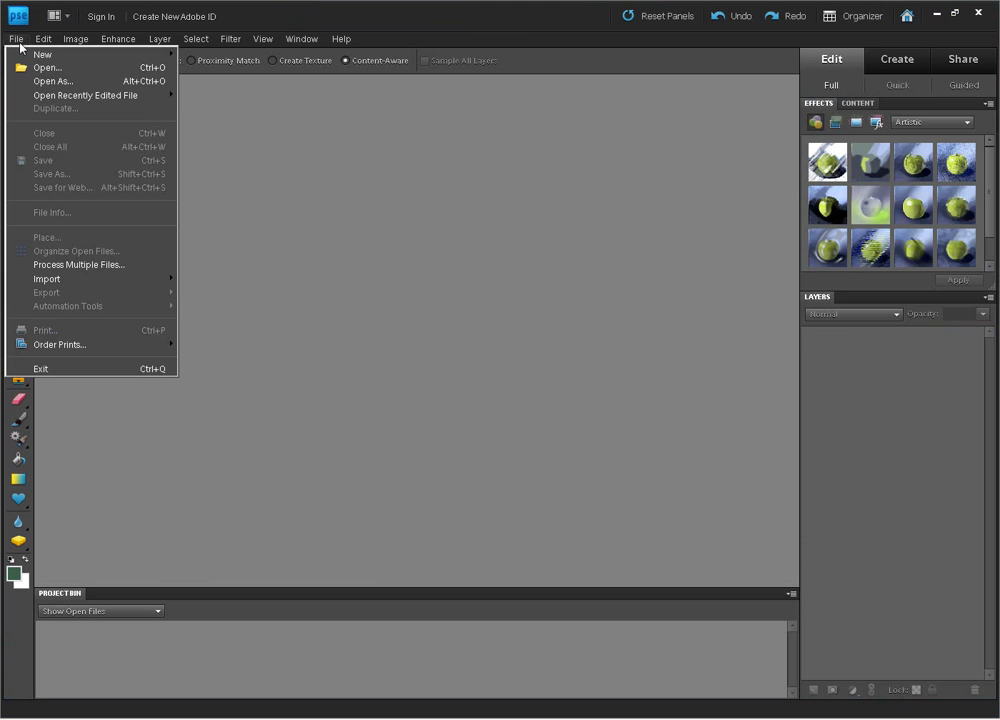
pyautogui.click(33, 67)
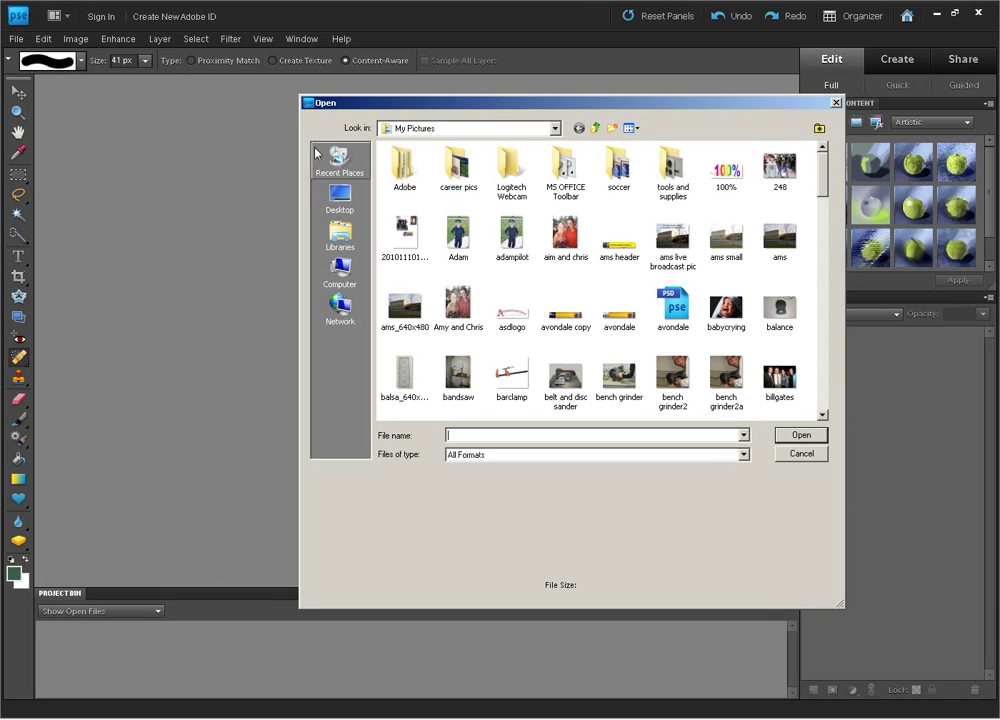
pyautogui.click(554, 130)
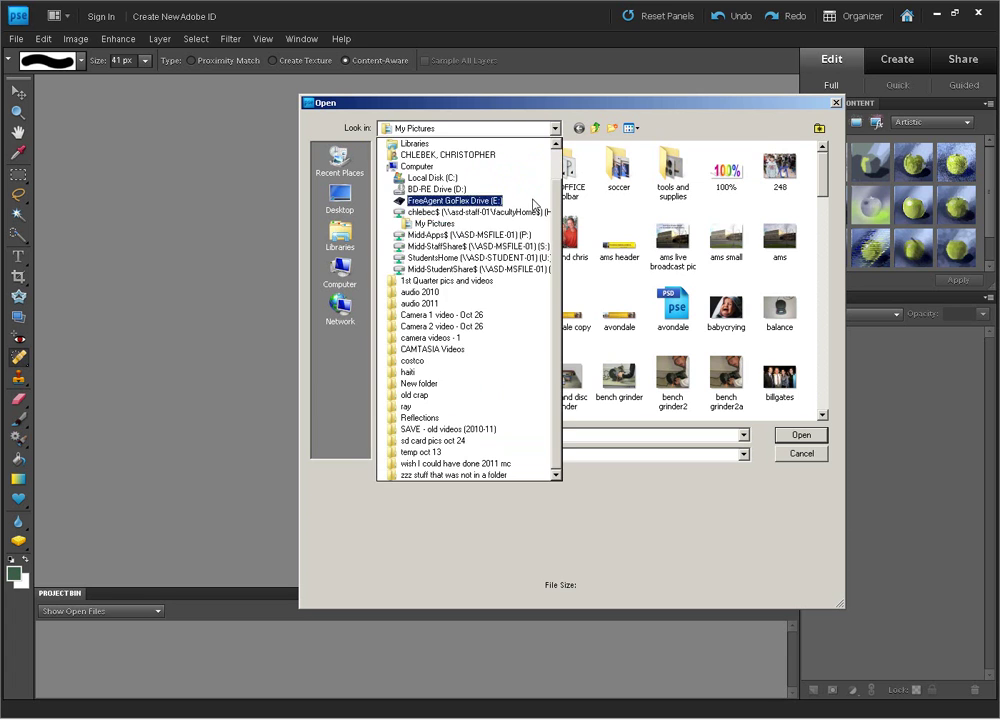
pyautogui.click(536, 194)
pyautogui.doubleClick(406, 257)
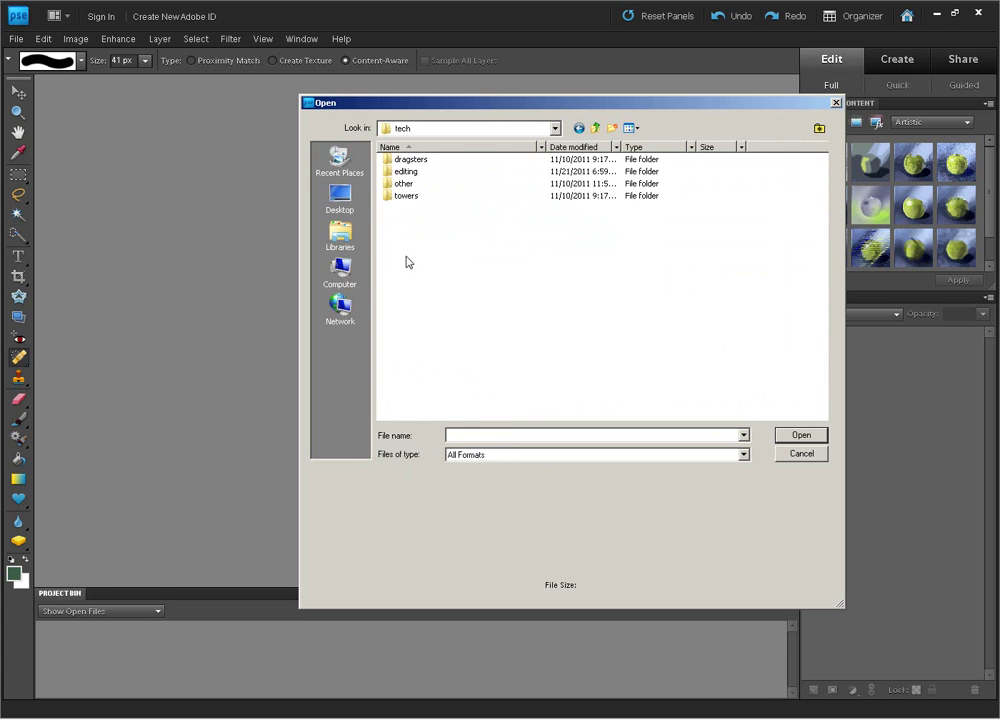
pyautogui.doubleClick(406, 174)
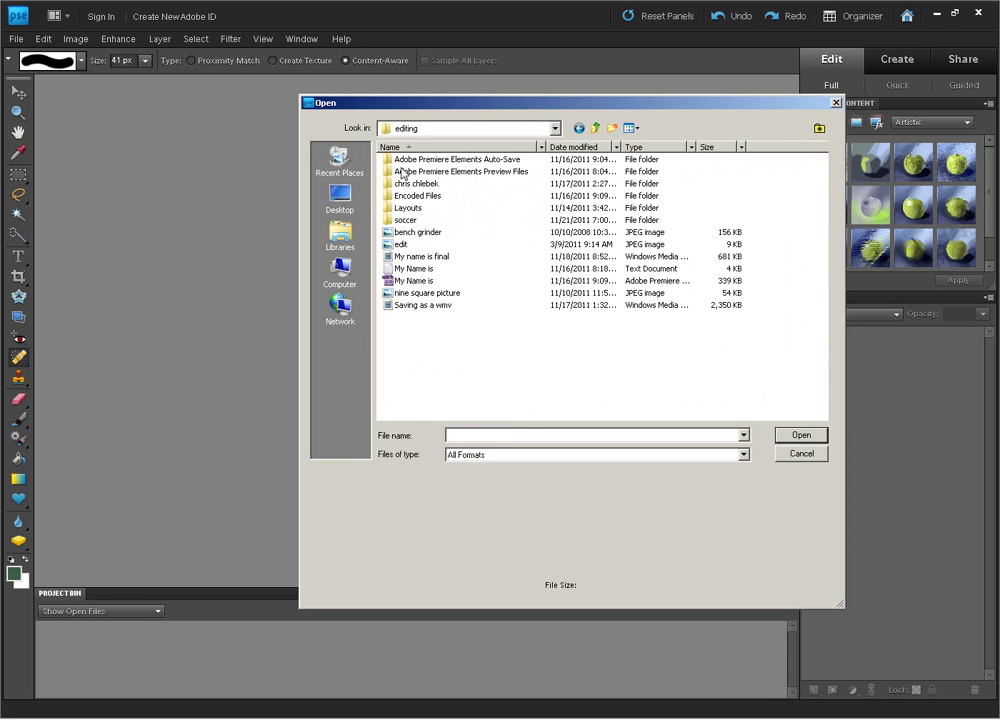
pyautogui.doubleClick(404, 245)
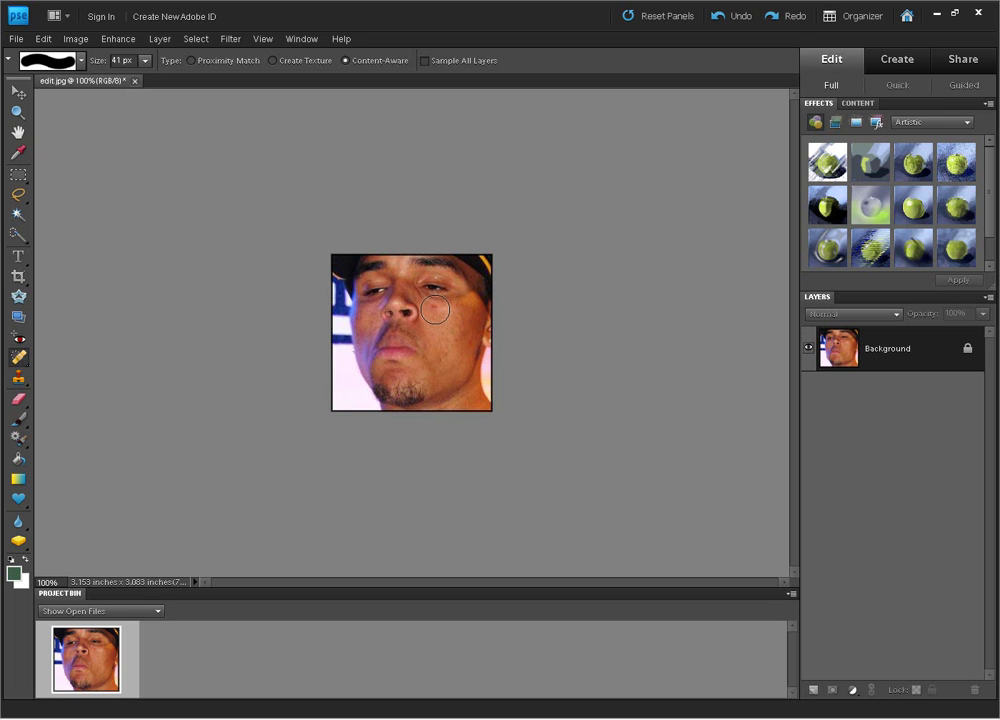
# Select the Clone Stamp Tool with a 13 px brush and zoom the photo to 200%
pyautogui.click(18, 380)
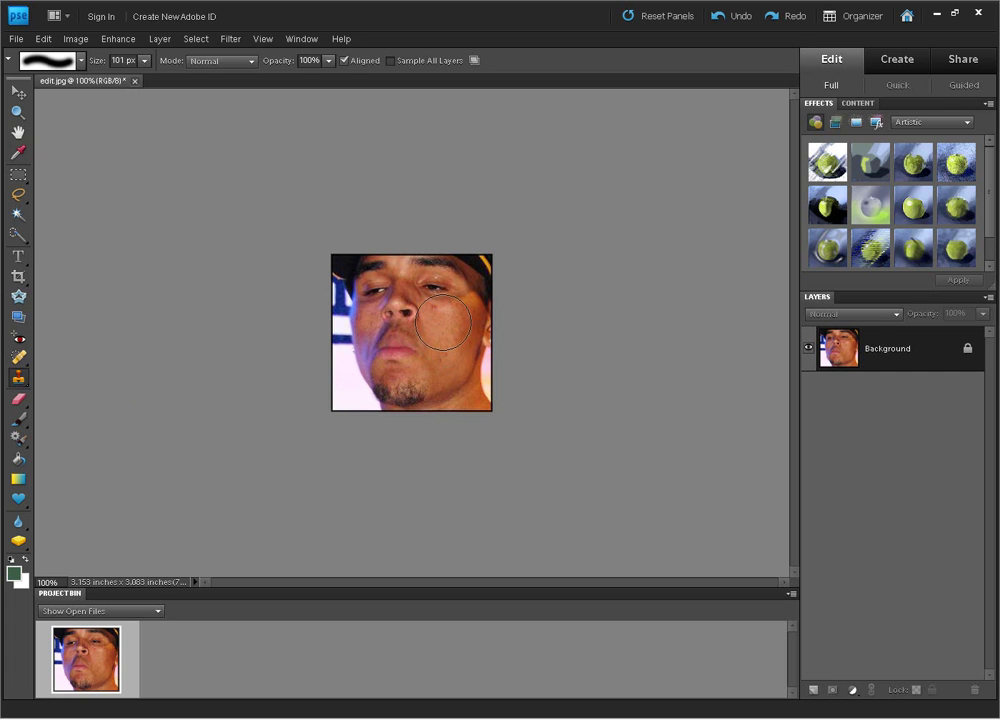
pyautogui.click(143, 65)
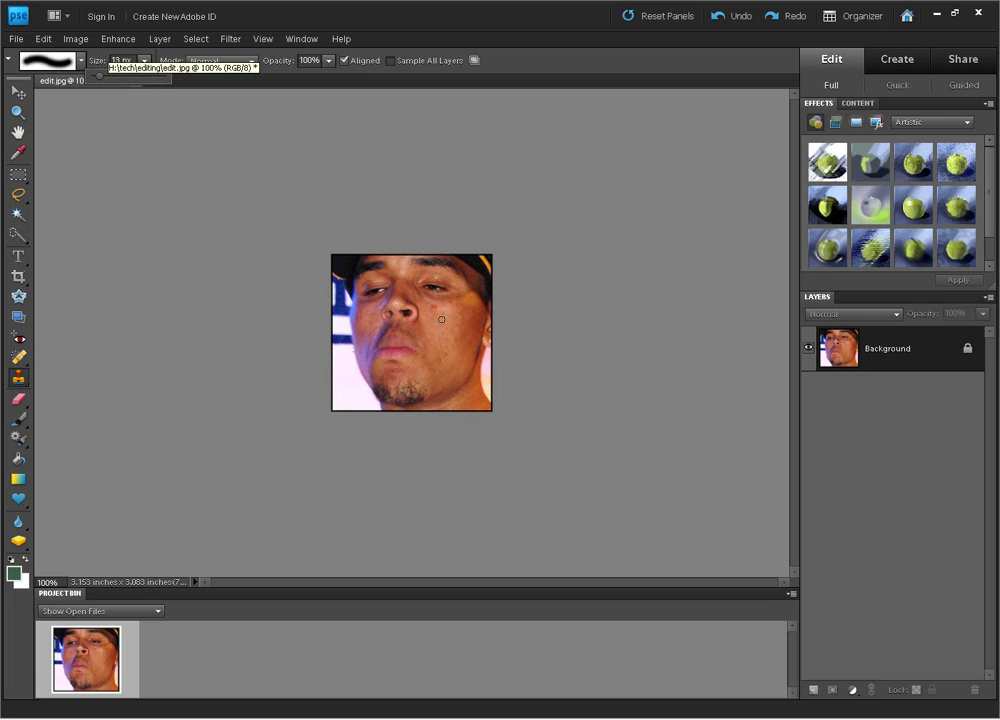
pyautogui.hotkey('ctrl', '+')
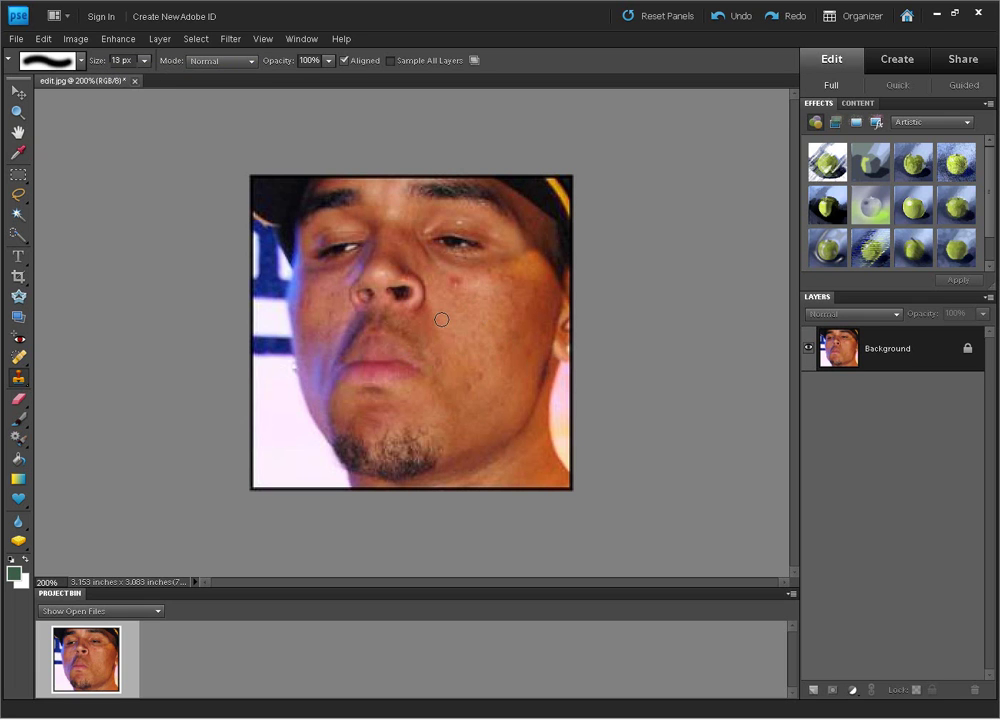
pyautogui.click(250, 41)
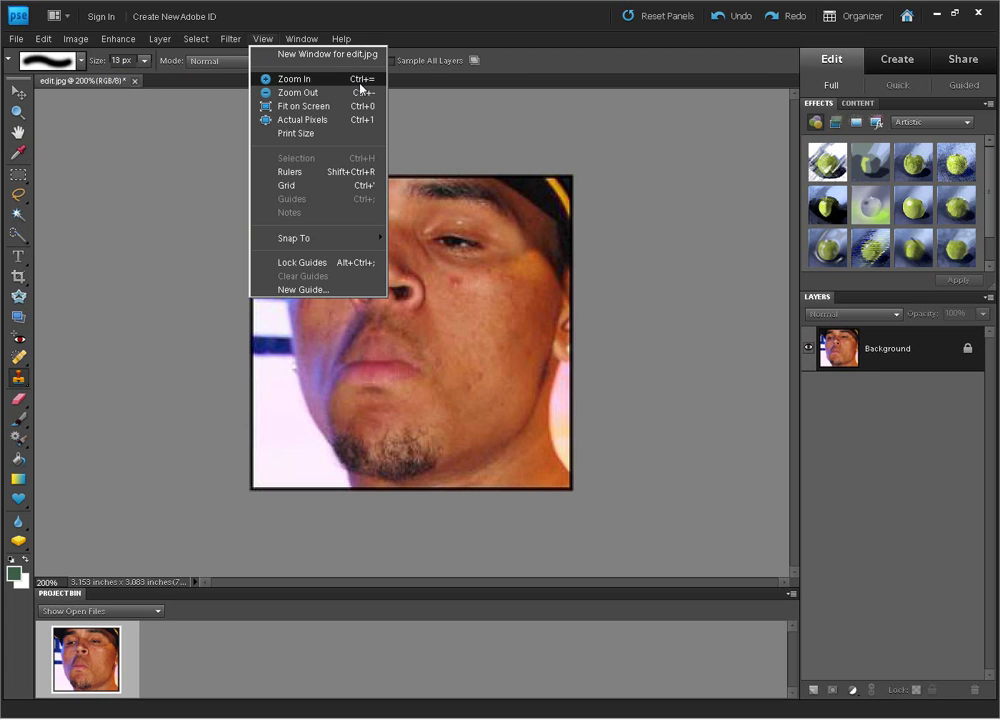
# Return to the Clone Stamp from the Move Tool and try cloning on the cheek without a source
pyautogui.click(17, 92)
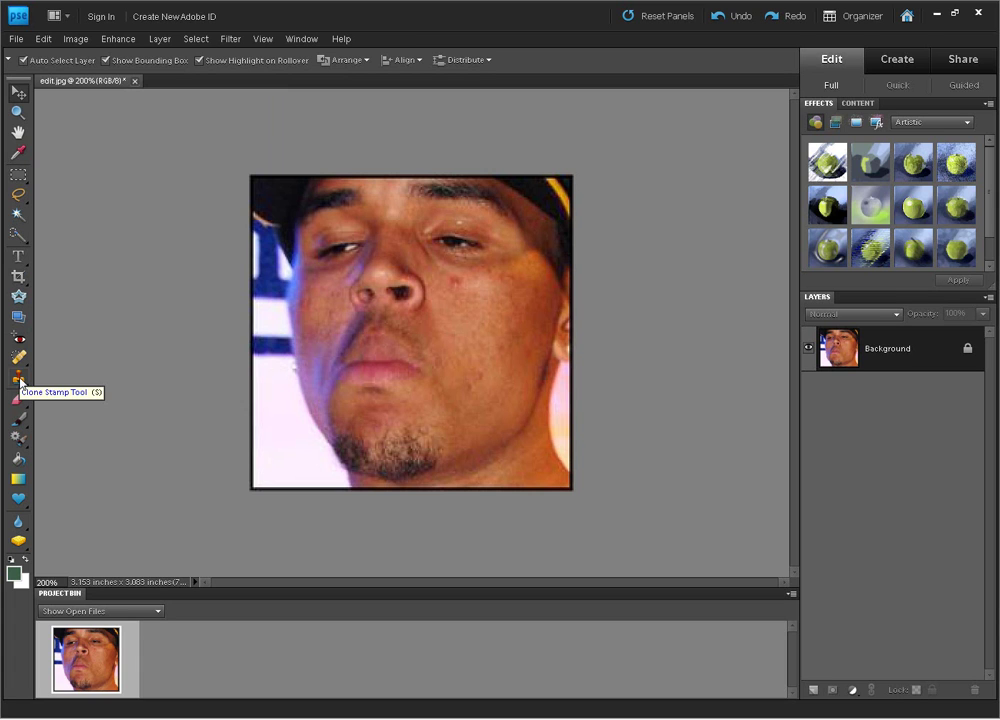
pyautogui.click(18, 378)
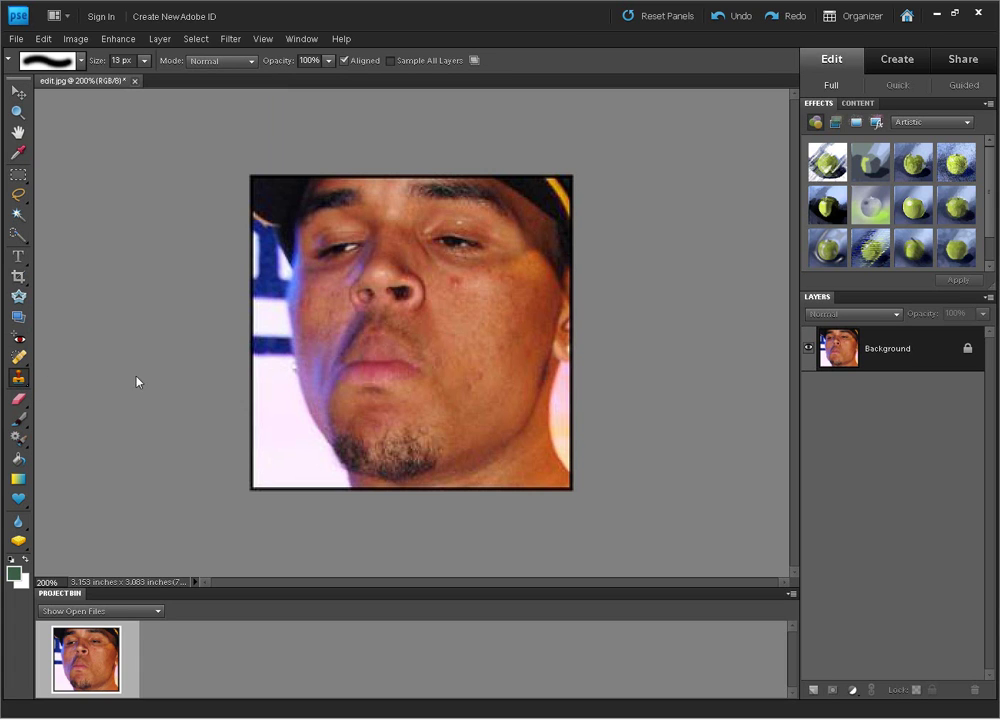
pyautogui.click(476, 300)
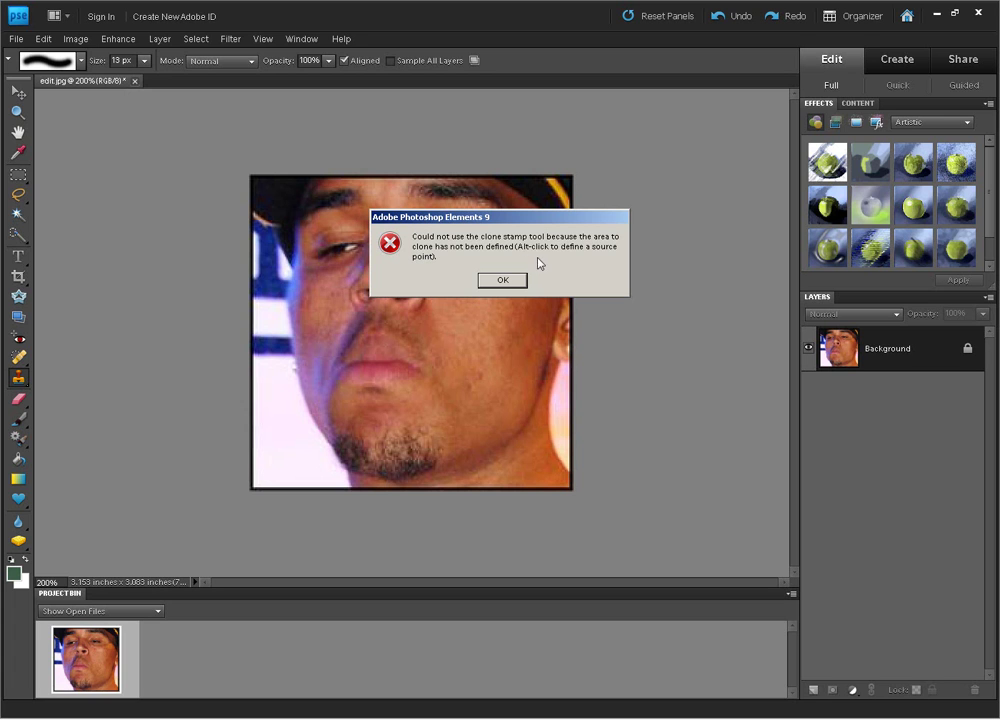
# Clone chin stubble into a mustache on the upper lip, undoing the bright streak
pyautogui.click(514, 281)
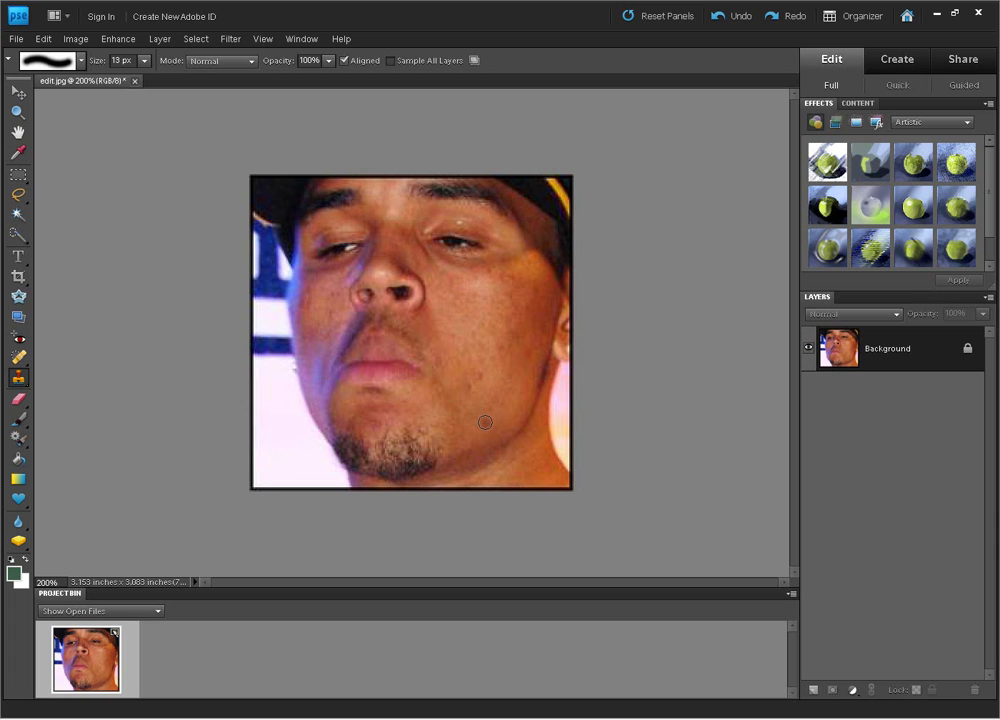
pyautogui.keyDown('alt'); pyautogui.click(410, 456); pyautogui.keyUp('alt')
pyautogui.moveTo(383, 321)
pyautogui.mouseDown()
pyautogui.moveTo(406, 330)
pyautogui.moveTo(354, 328)
pyautogui.moveTo(345, 350)
pyautogui.mouseUp()
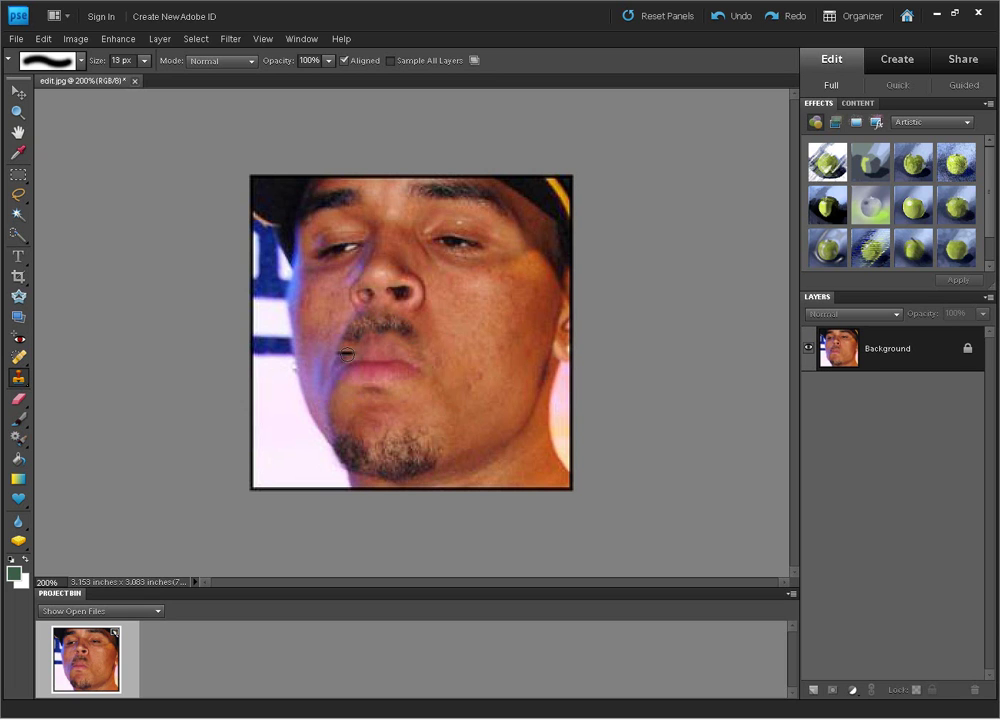
pyautogui.keyDown('alt'); pyautogui.click(352, 449); pyautogui.keyUp('alt')
pyautogui.moveTo(395, 324); pyautogui.dragTo(415, 339)
pyautogui.moveTo(415, 343); pyautogui.dragTo(358, 342)
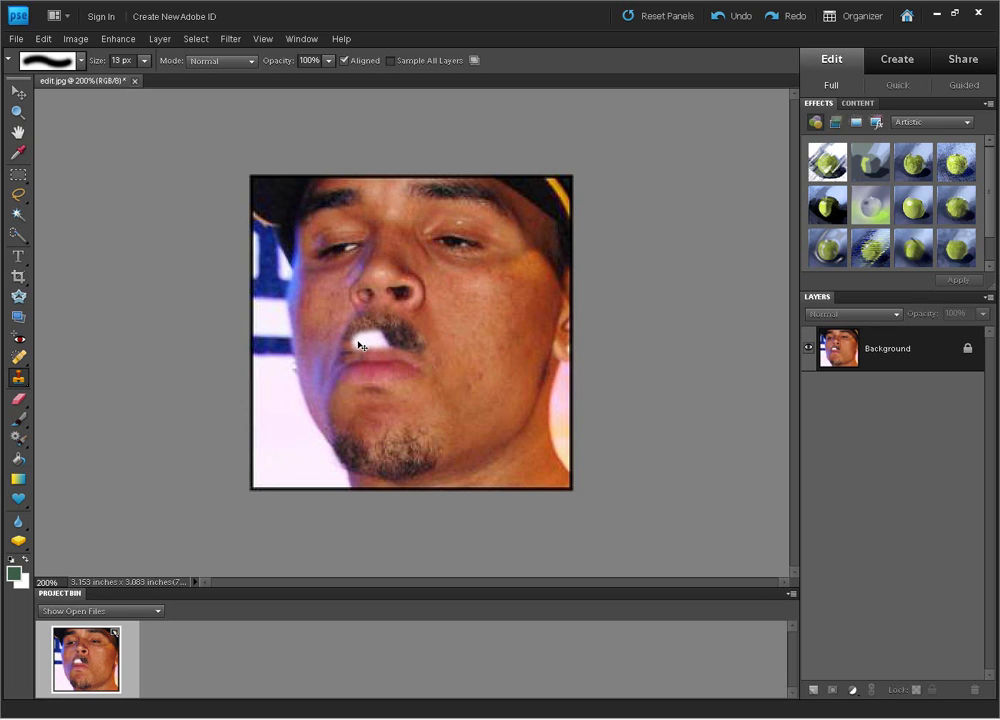
pyautogui.hotkey('ctrl', 'z')
# Sample the eye and stamp a copy of it onto the lower cheek
pyautogui.keyDown('alt'); pyautogui.click(453, 241); pyautogui.keyUp('alt')
pyautogui.moveTo(472, 350)
pyautogui.mouseDown()
pyautogui.moveTo(498, 352)
pyautogui.moveTo(453, 347)
pyautogui.mouseUp()
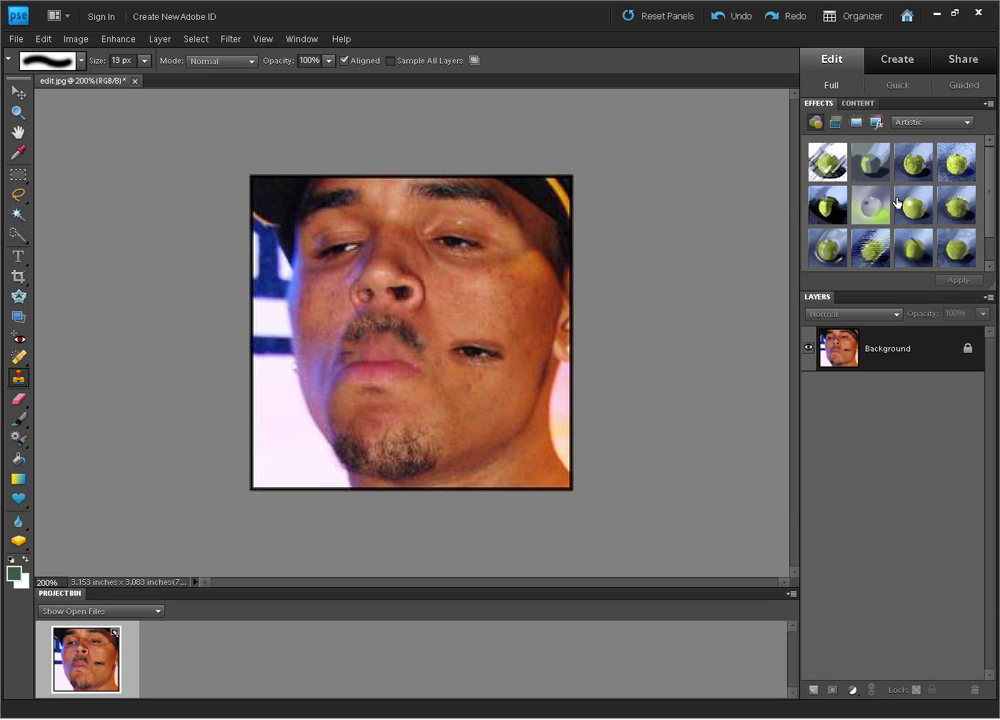
pyautogui.click(15, 39)
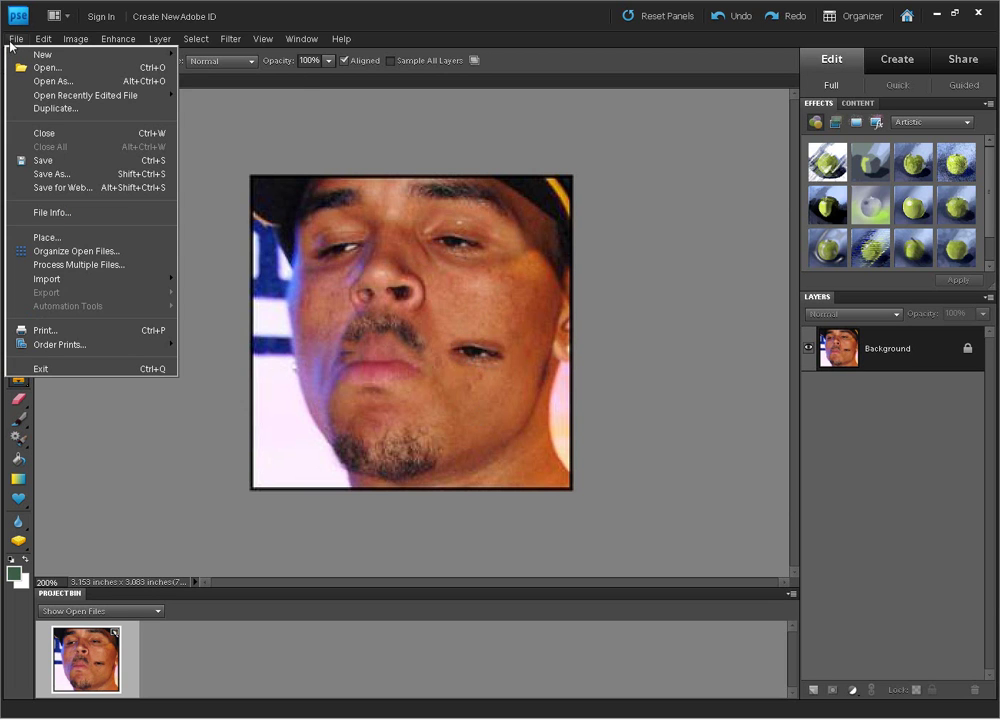
# Open team photos 1.JPG and 2.JPG from the soccer folder, then show 1.JPG from the Project Bin
pyautogui.click(18, 67)
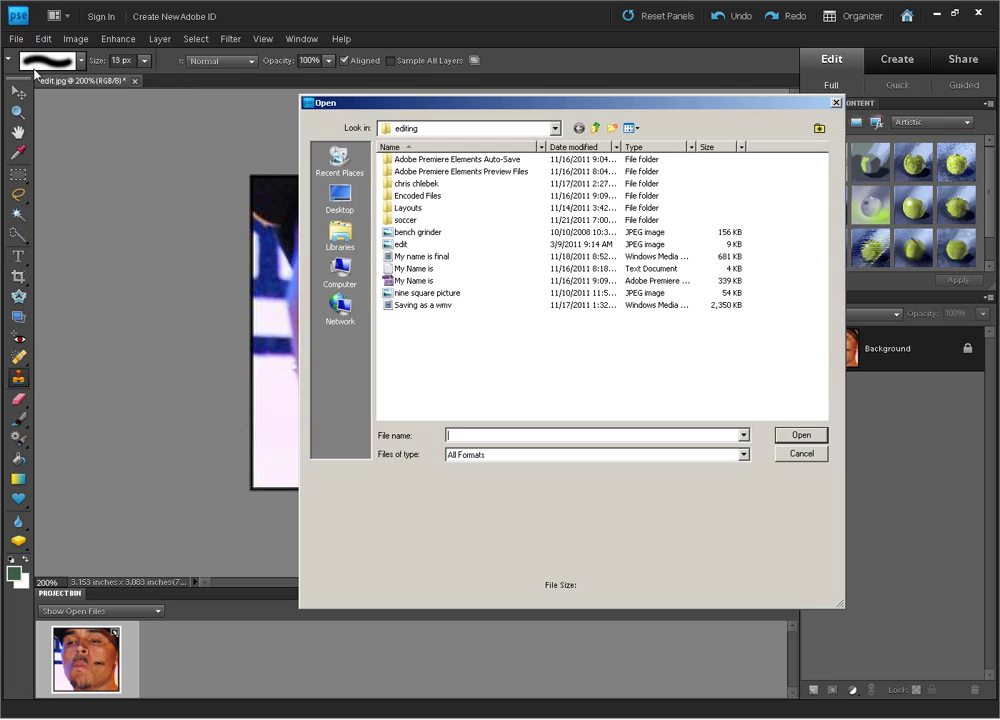
pyautogui.doubleClick(405, 220)
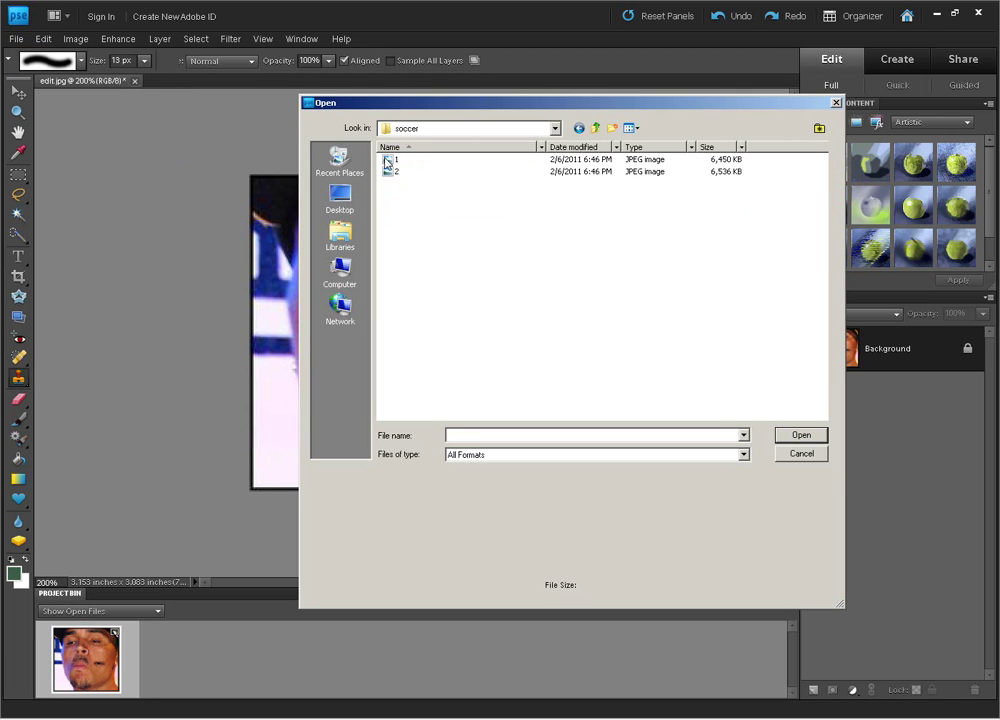
pyautogui.doubleClick(391, 162)
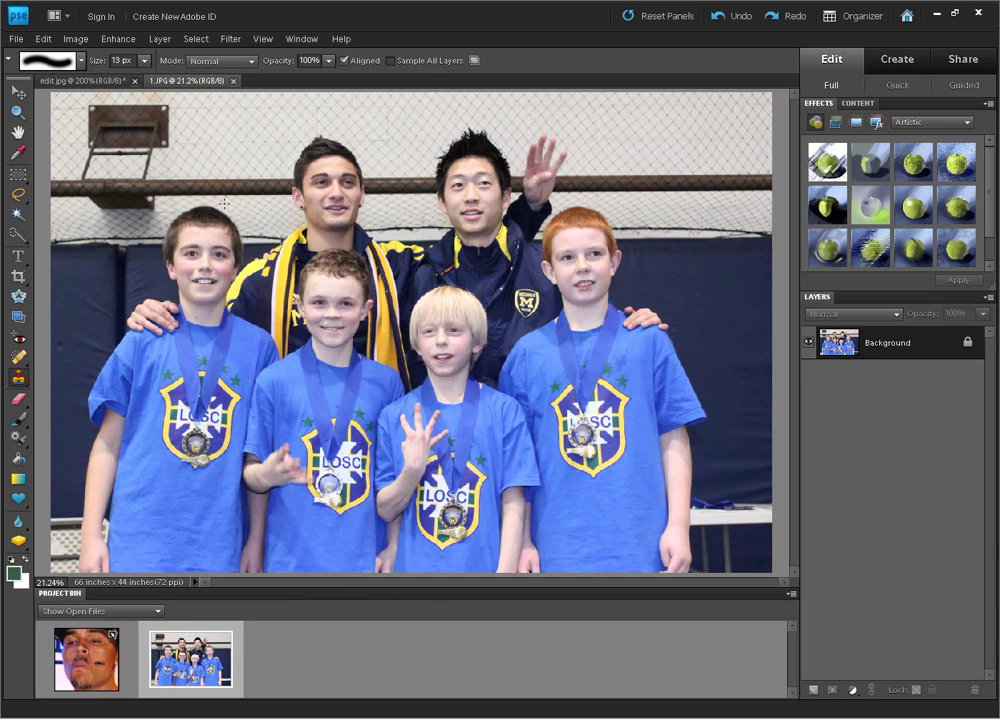
pyautogui.click(16, 38)
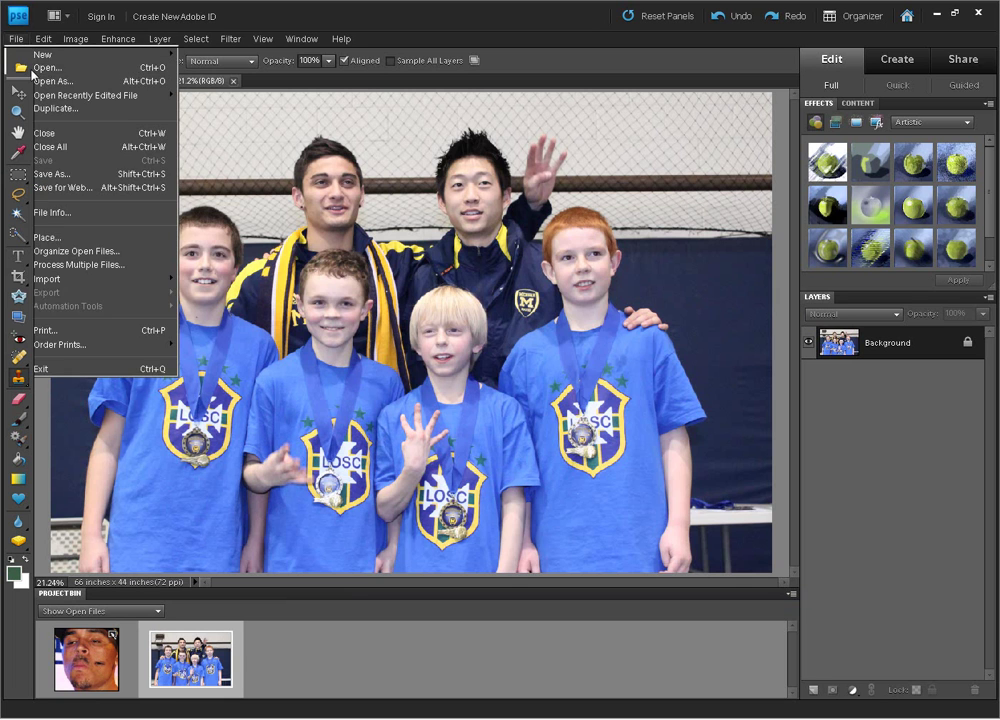
pyautogui.click(33, 68)
pyautogui.press('Escape')
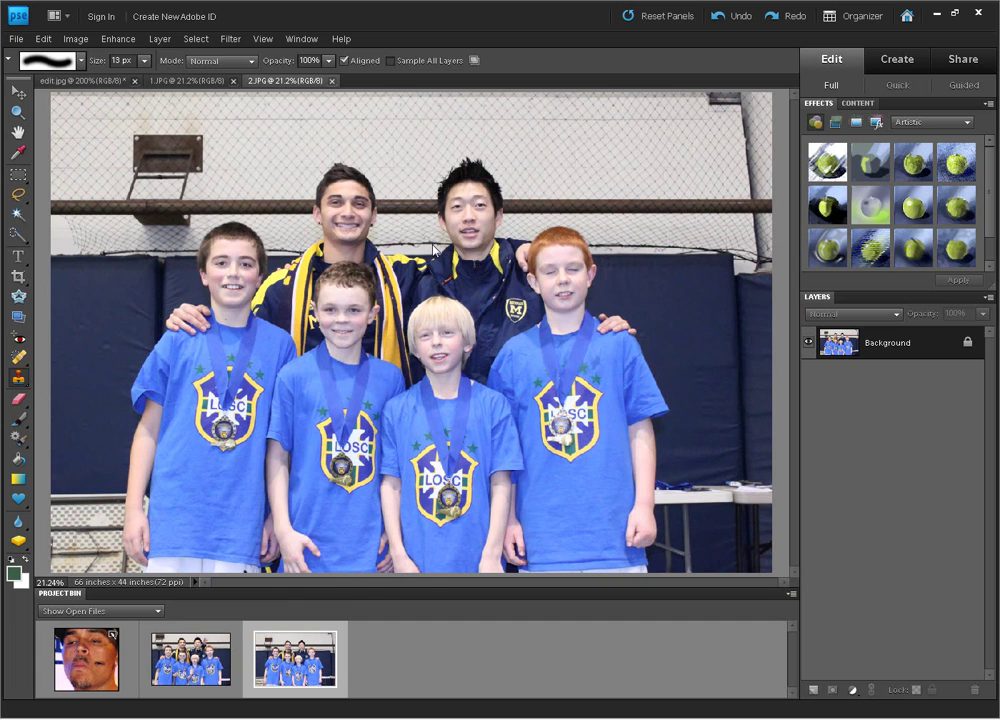
pyautogui.click(197, 657)
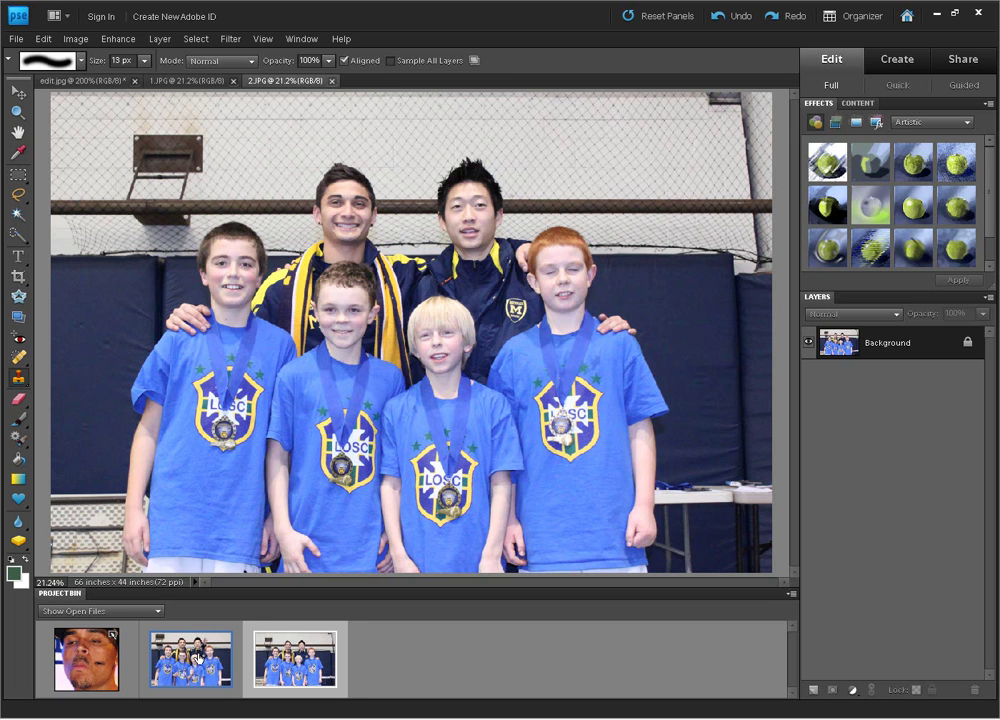
pyautogui.doubleClick(197, 657)
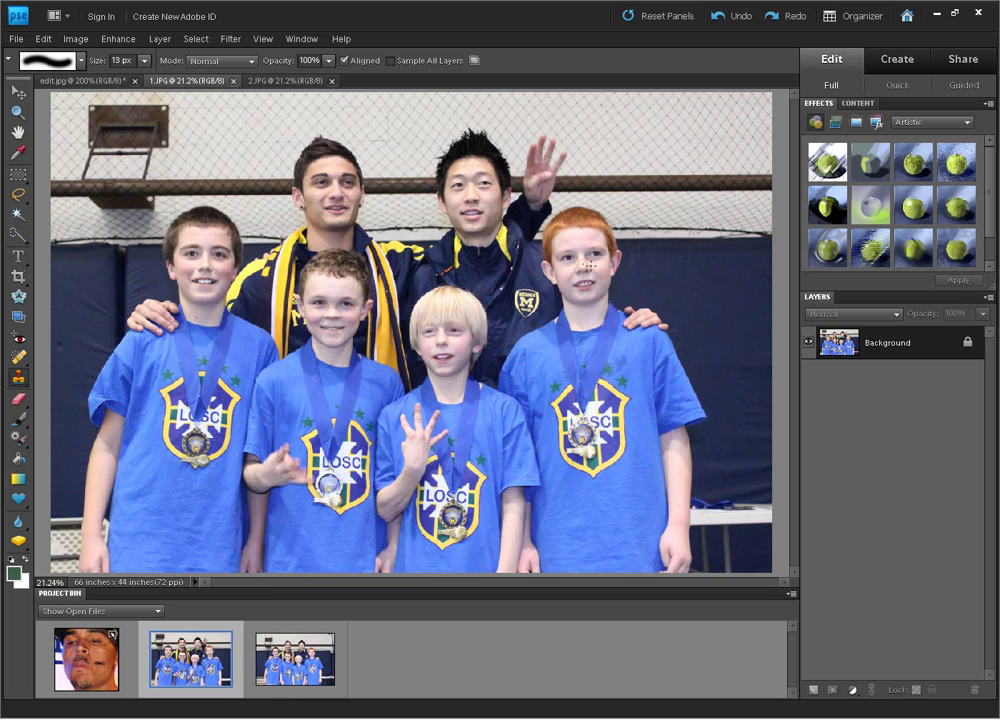
# Select the red-haired boy's eyes in 1.JPG with the plain freehand Lasso Tool
pyautogui.press('l')
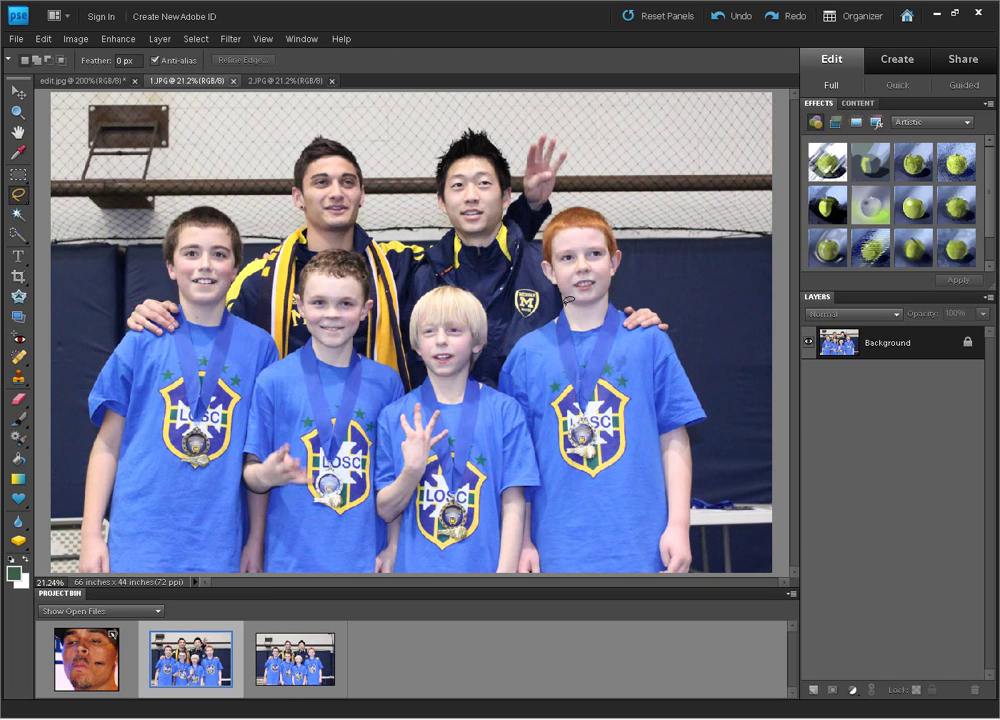
pyautogui.moveTo(609, 256)
pyautogui.mouseDown()
pyautogui.moveTo(566, 240)
pyautogui.moveTo(555, 255)
pyautogui.moveTo(570, 274)
pyautogui.moveTo(608, 262)
pyautogui.mouseUp()
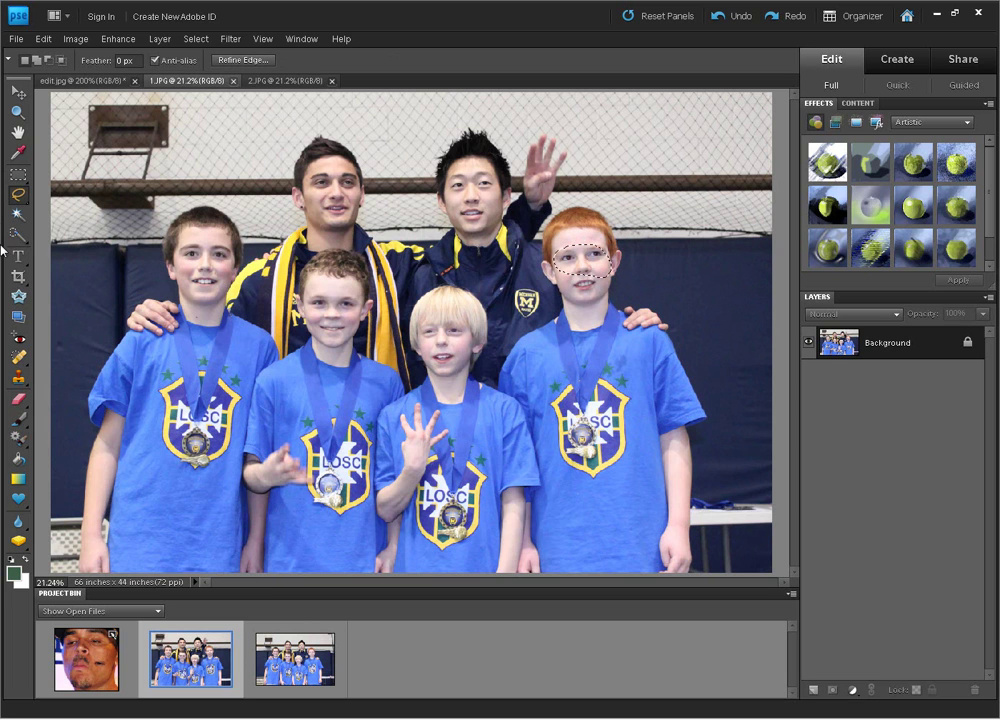
pyautogui.click(20, 199)
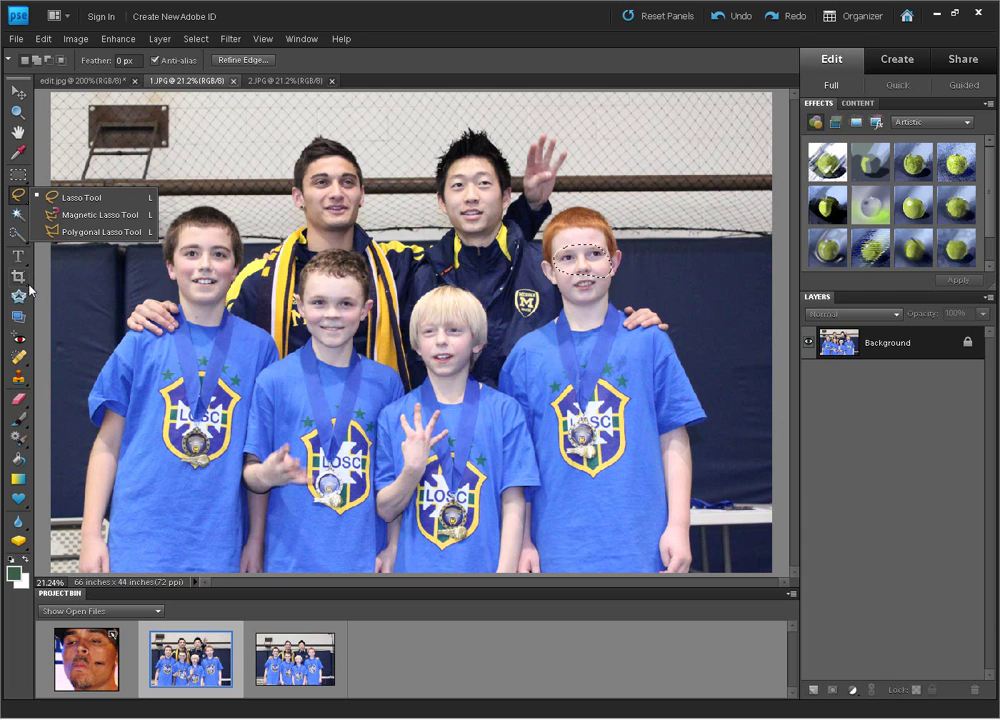
pyautogui.click(67, 199)
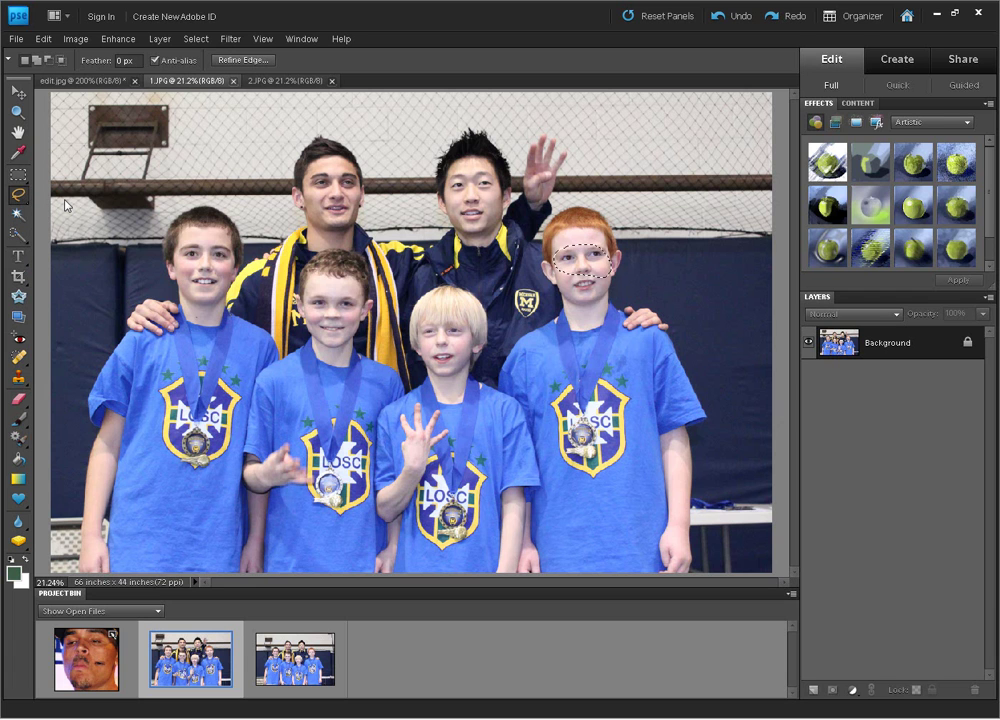
pyautogui.click(17, 92)
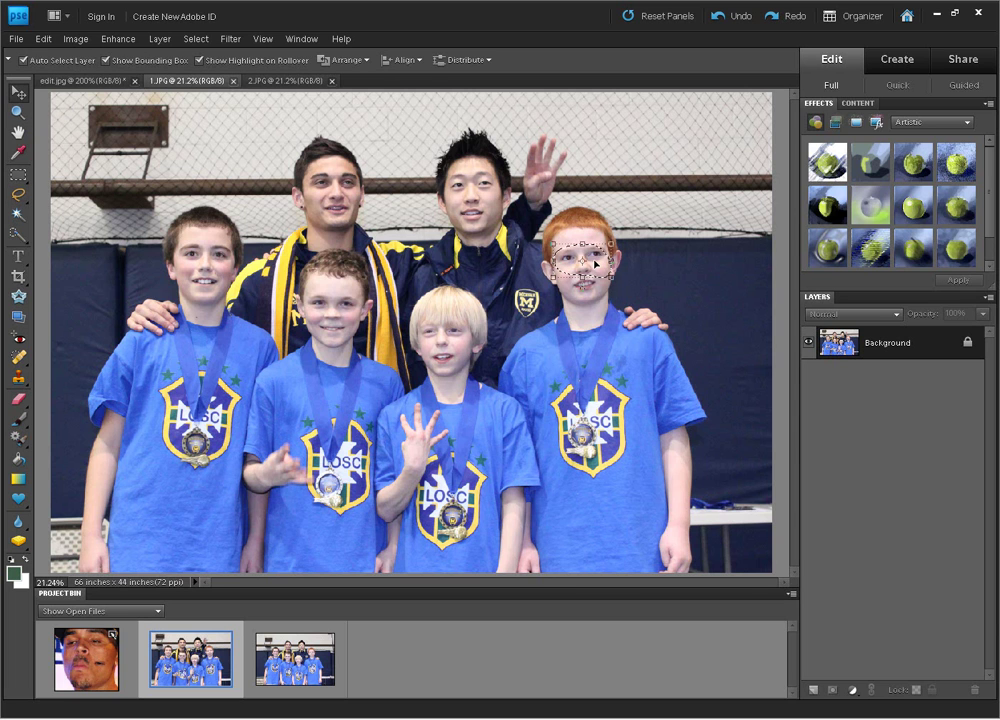
# Drag the selected eyes into 2.JPG and position them over the boy's face
pyautogui.moveTo(581, 279); pyautogui.dragTo(296, 658)
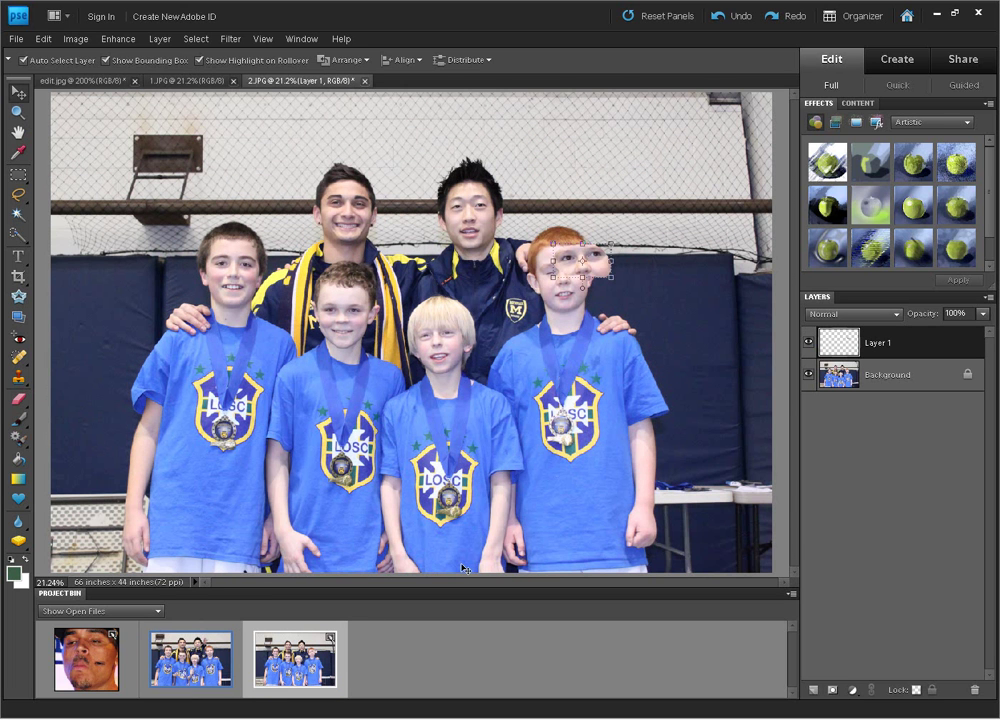
pyautogui.moveTo(578, 270); pyautogui.dragTo(562, 280)
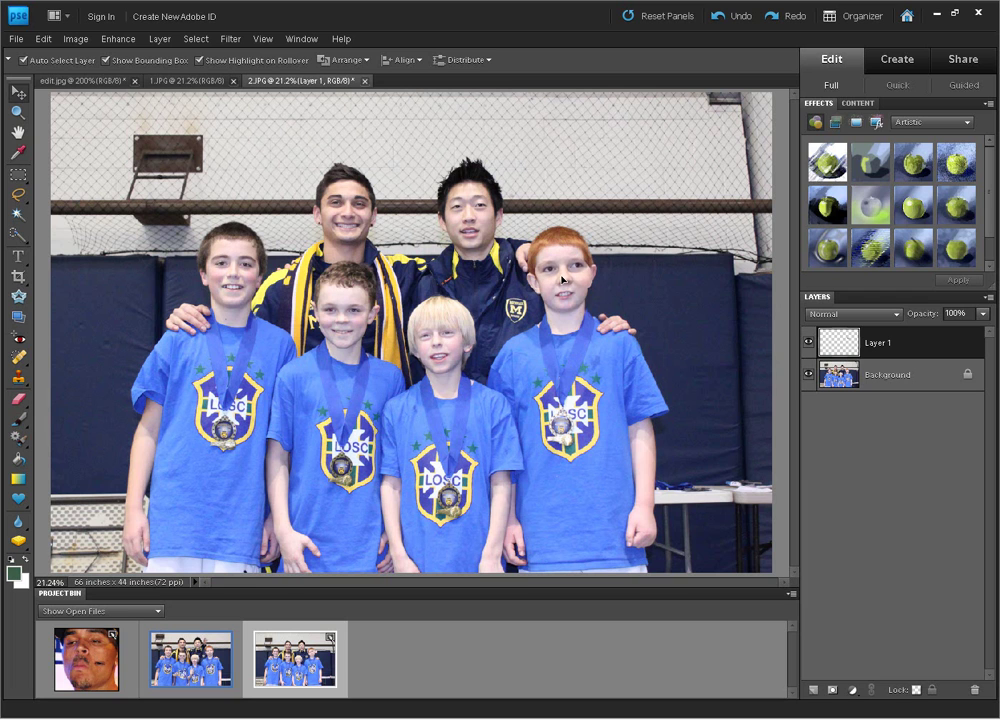
pyautogui.moveTo(561, 284); pyautogui.dragTo(561, 284)
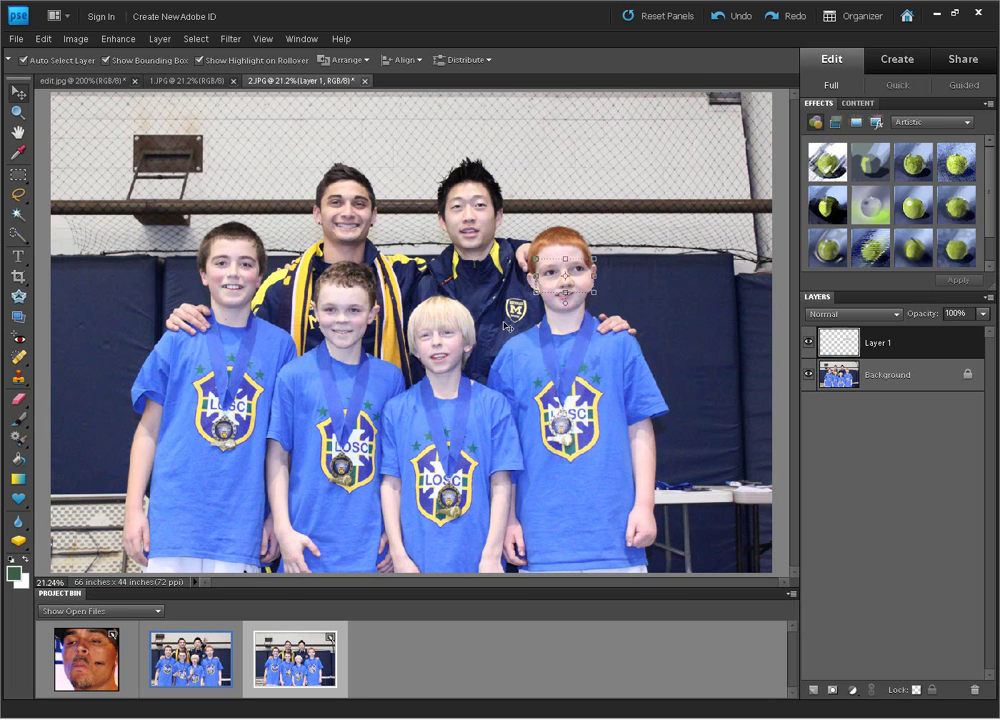
pyautogui.click(848, 350)
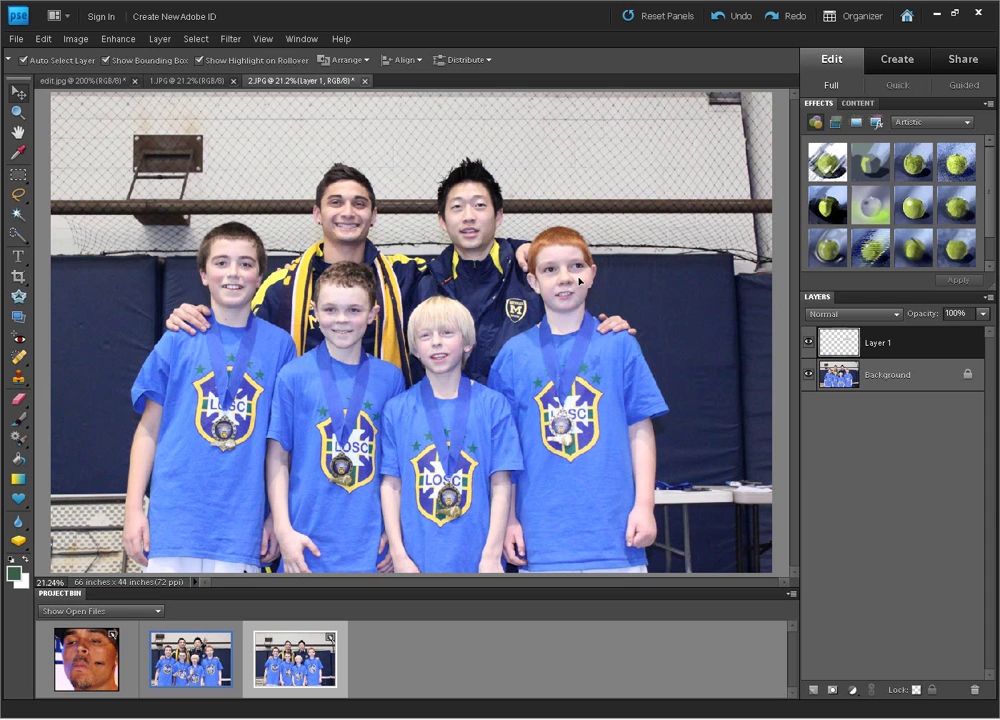
# Rotate the pasted eye patch about 6.8° clockwise and apply the transform
pyautogui.click(572, 265)
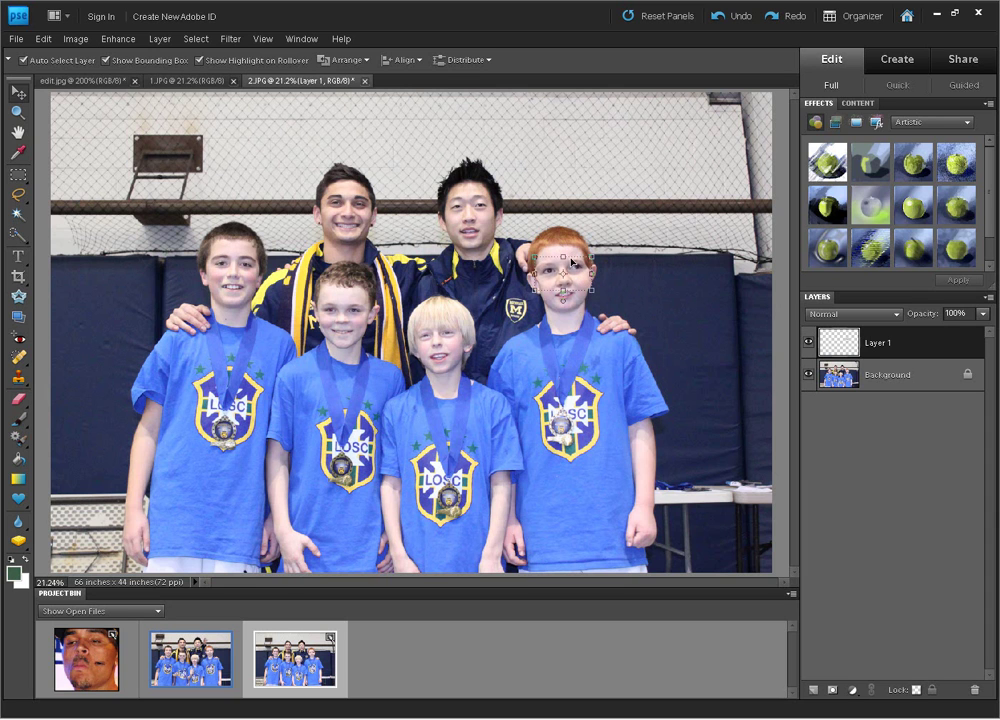
pyautogui.click(564, 255)
pyautogui.moveTo(564, 251); pyautogui.dragTo(562, 251)
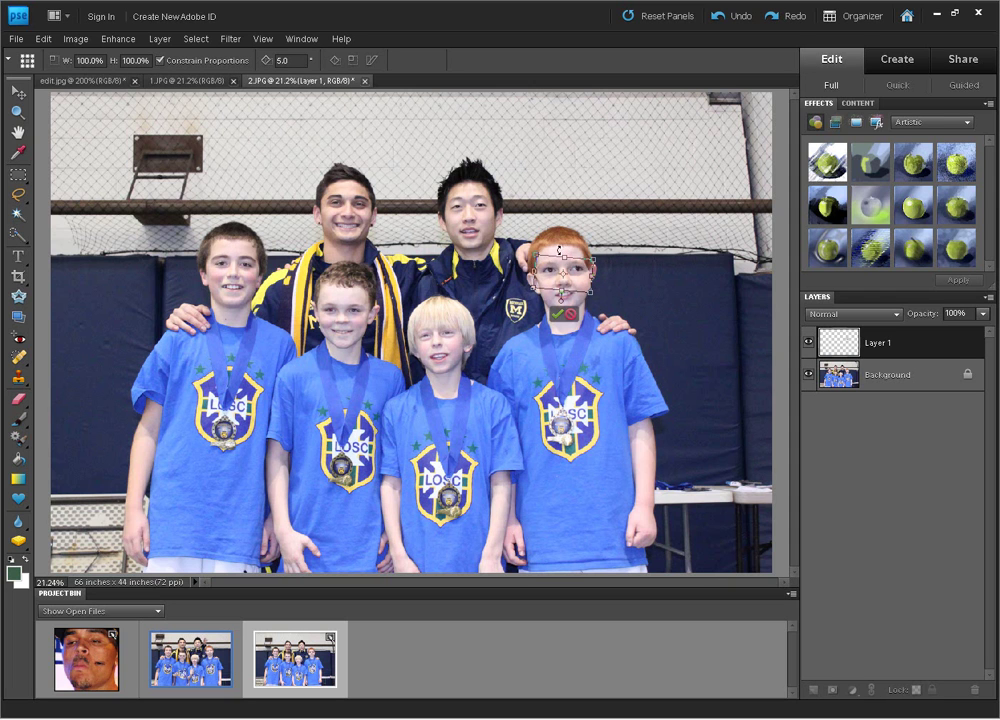
pyautogui.click(19, 406)
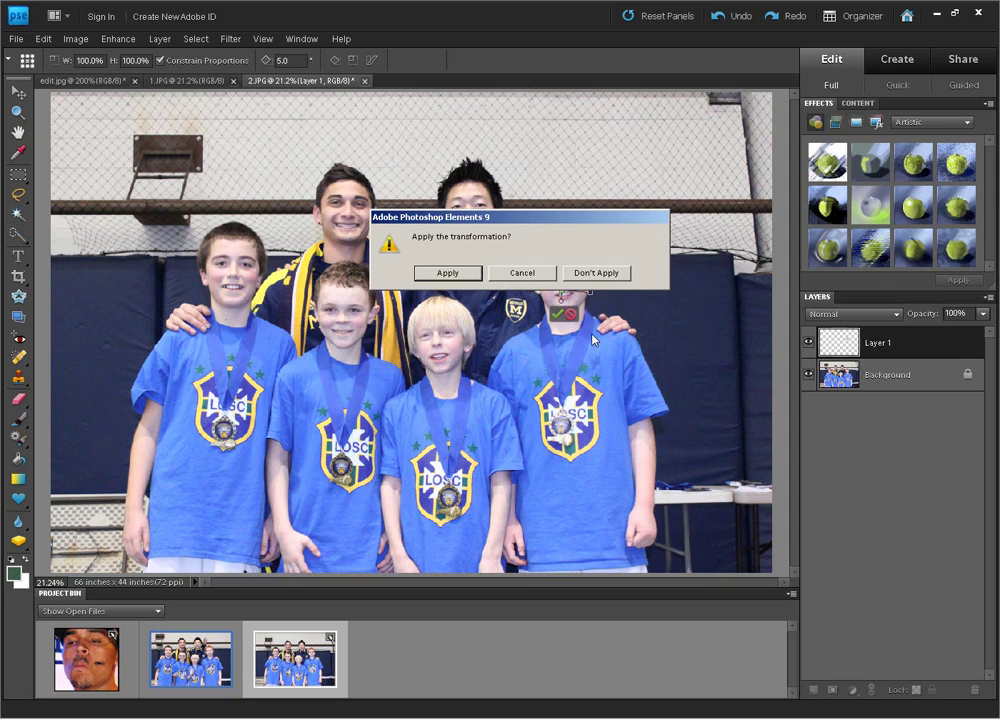
pyautogui.click(448, 273)
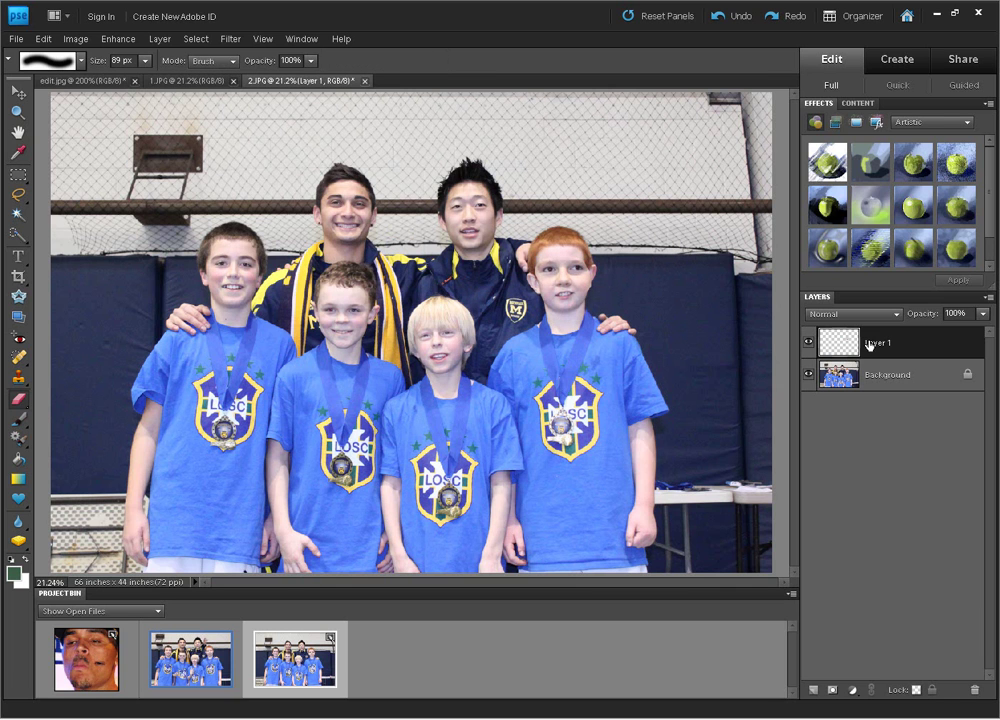
pyautogui.click(842, 374)
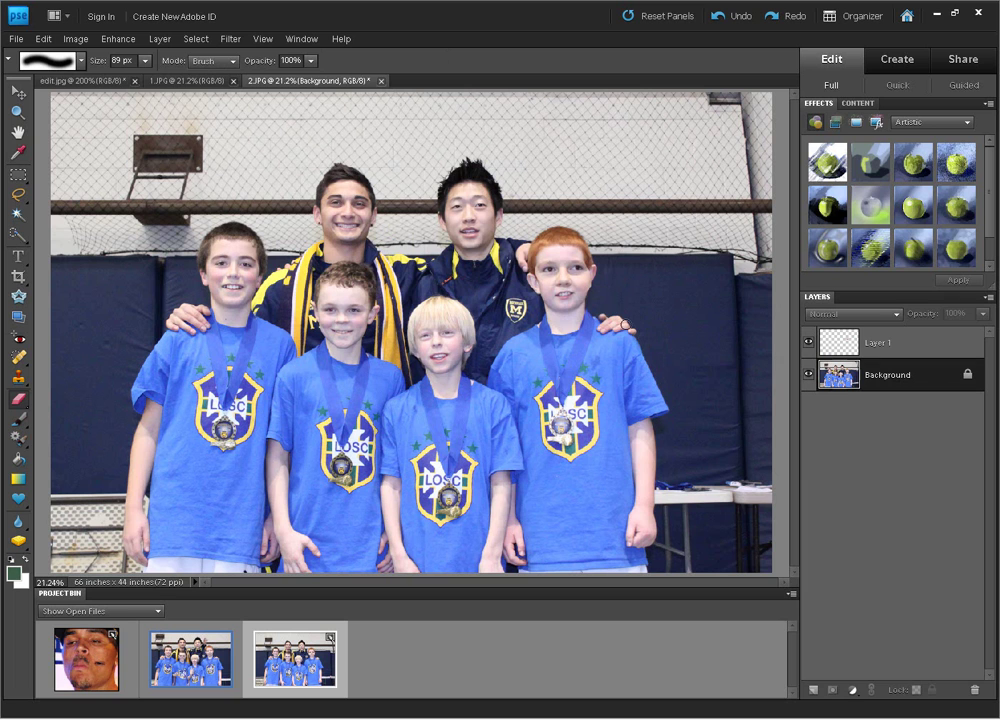
pyautogui.moveTo(600, 297)
pyautogui.mouseDown()
pyautogui.moveTo(562, 311)
pyautogui.moveTo(595, 301)
pyautogui.moveTo(543, 314)
pyautogui.moveTo(578, 308)
pyautogui.mouseUp()
pyautogui.hotkey('ctrl', 'z')
pyautogui.click(838, 344)
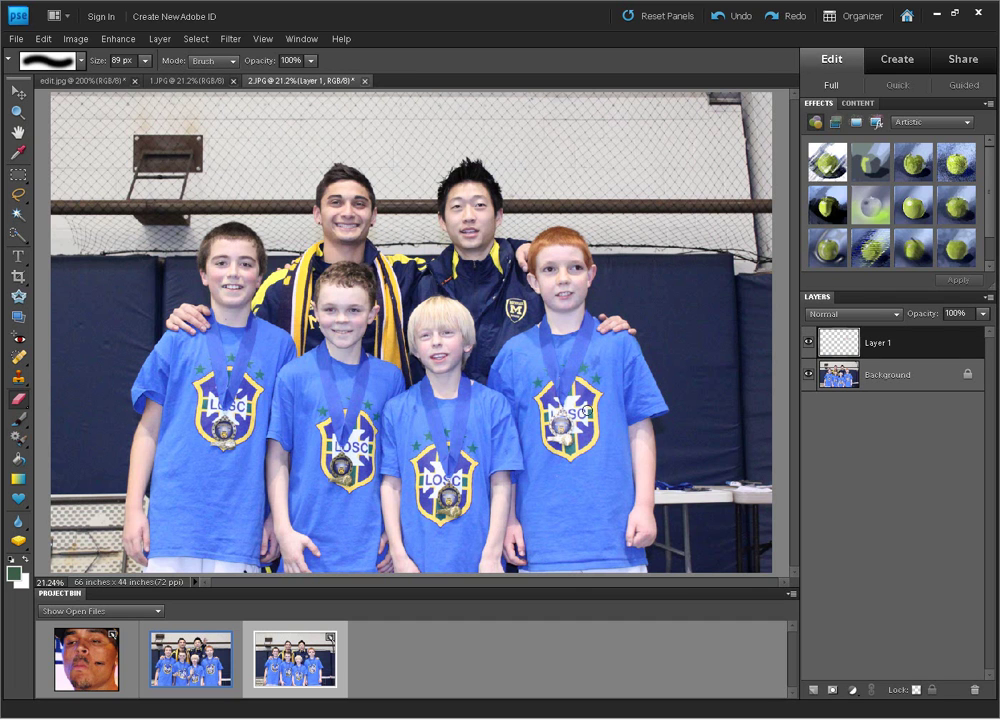
pyautogui.hotkey('ctrl', '=')
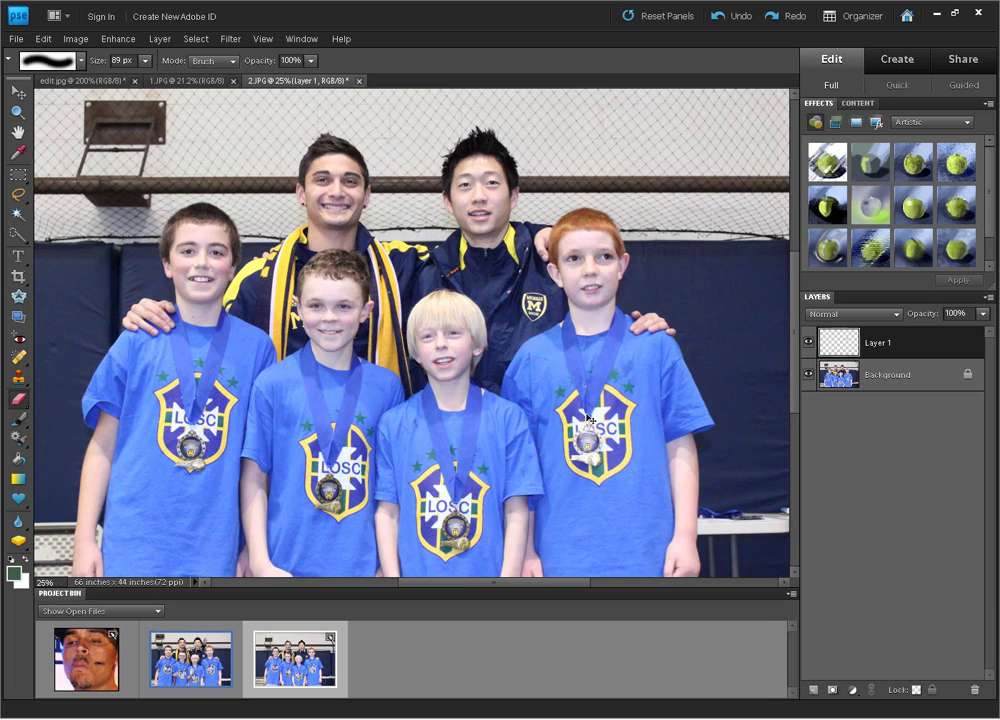
pyautogui.hotkey('ctrl', '=')
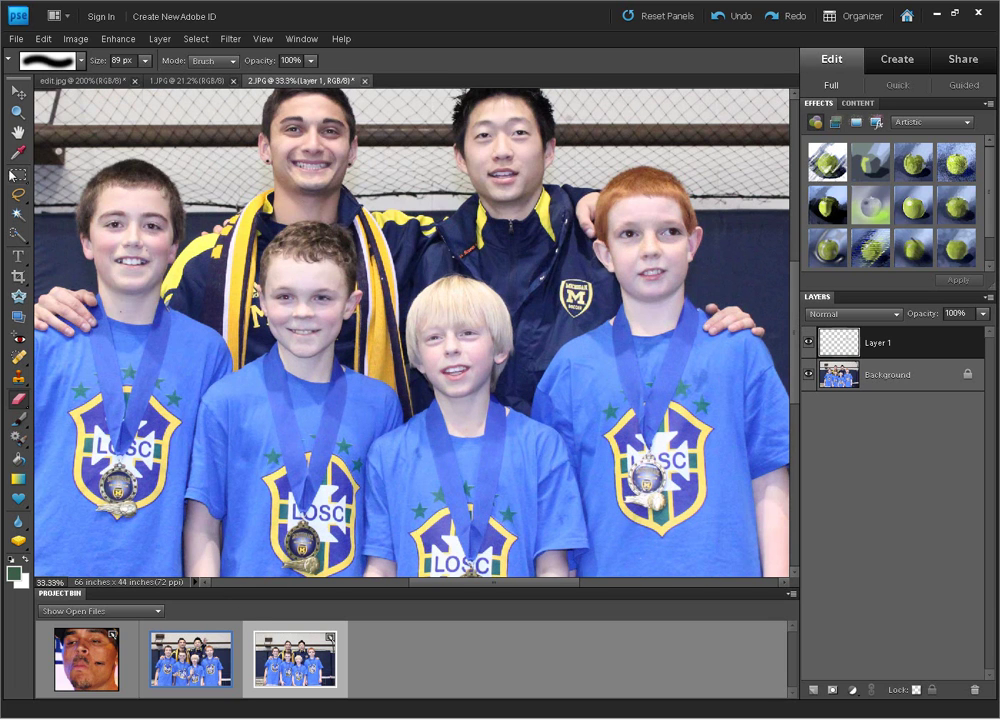
pyautogui.click(18, 92)
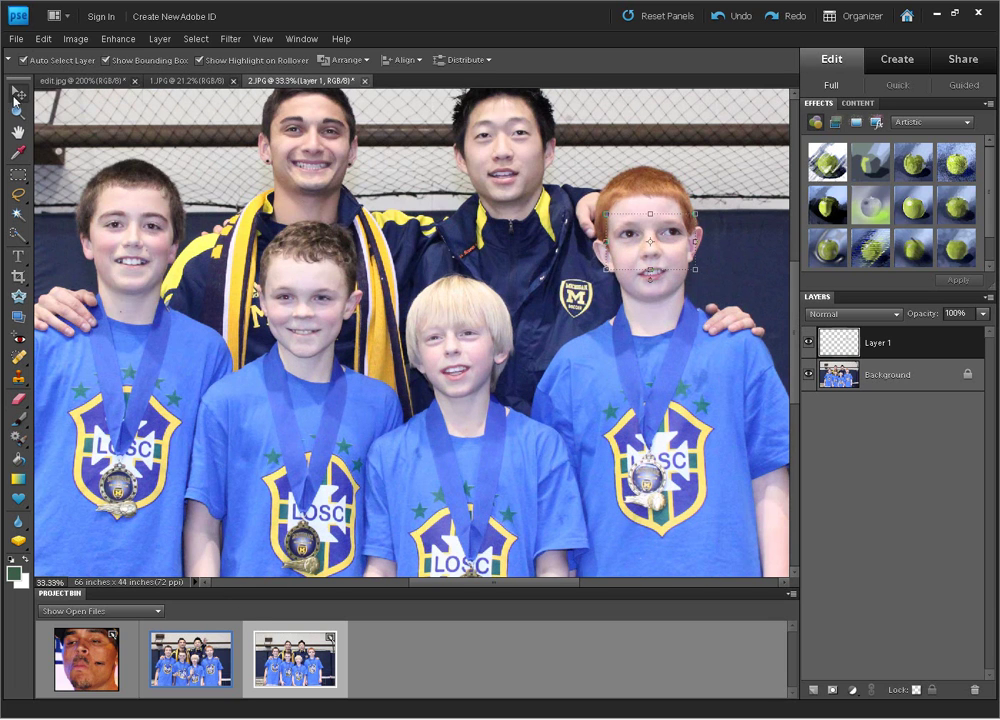
pyautogui.click(659, 246)
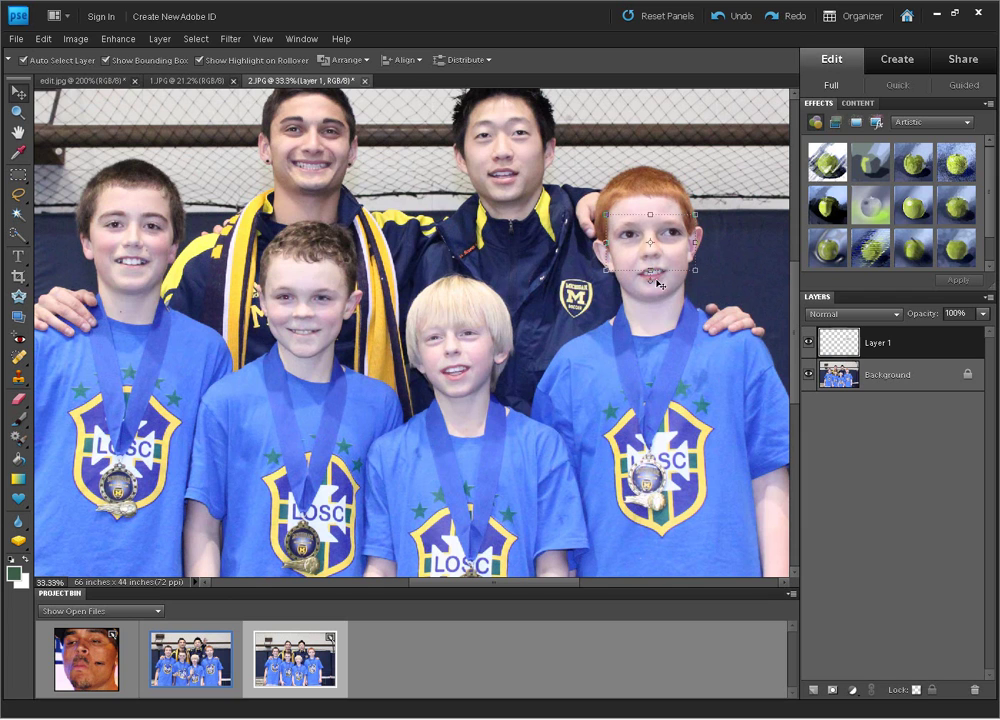
pyautogui.click(20, 400)
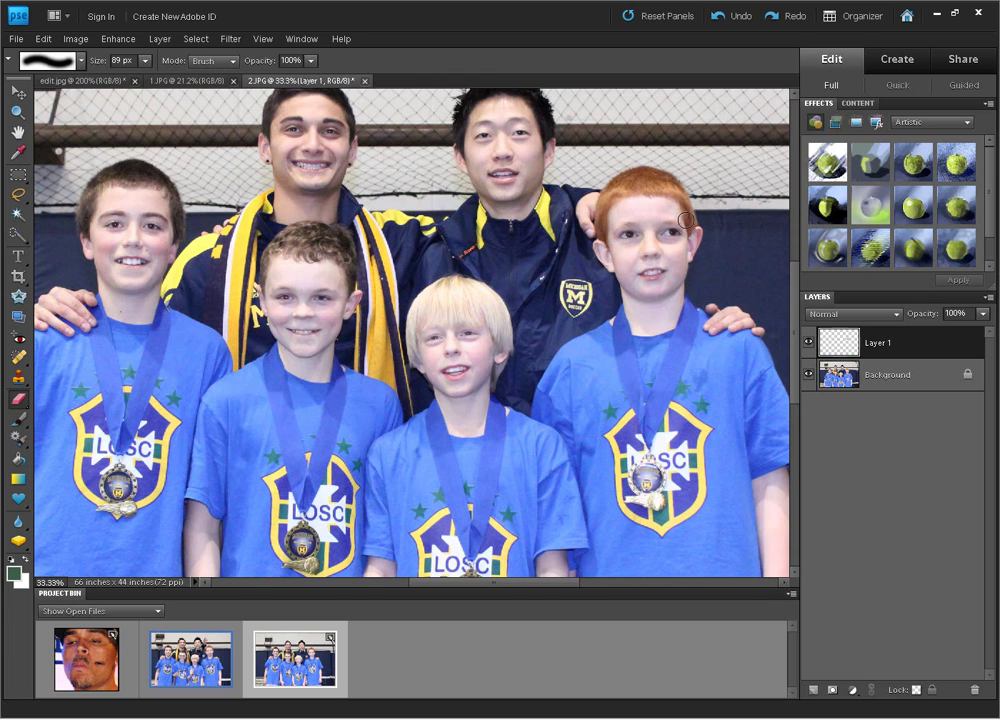